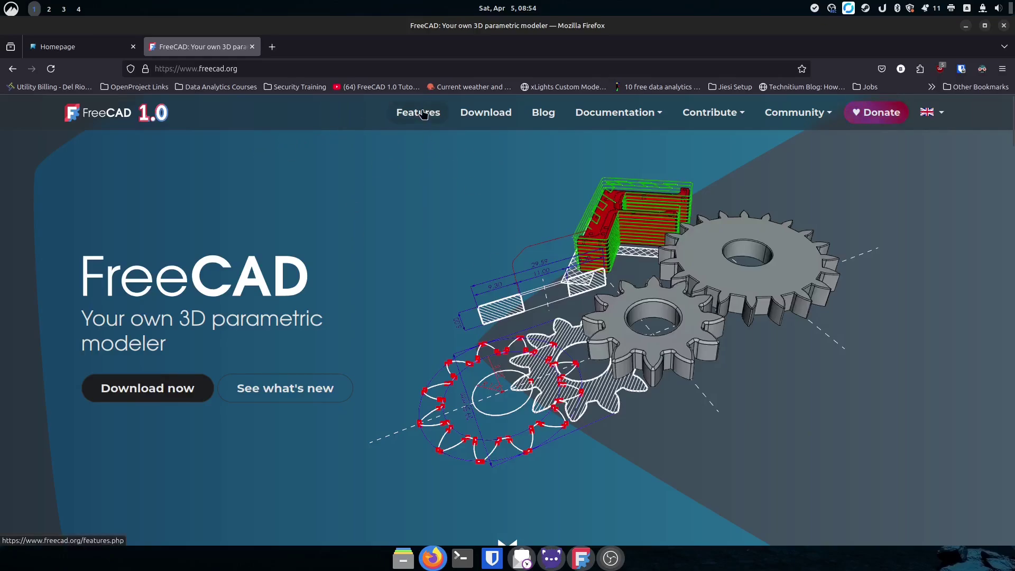
Open the FreeCAD download page and examine the version 1.0.0 installers for Windows, Mac and Linux and the development builds.
left_click(479, 115)
scroll(231, 263, "down", 6)
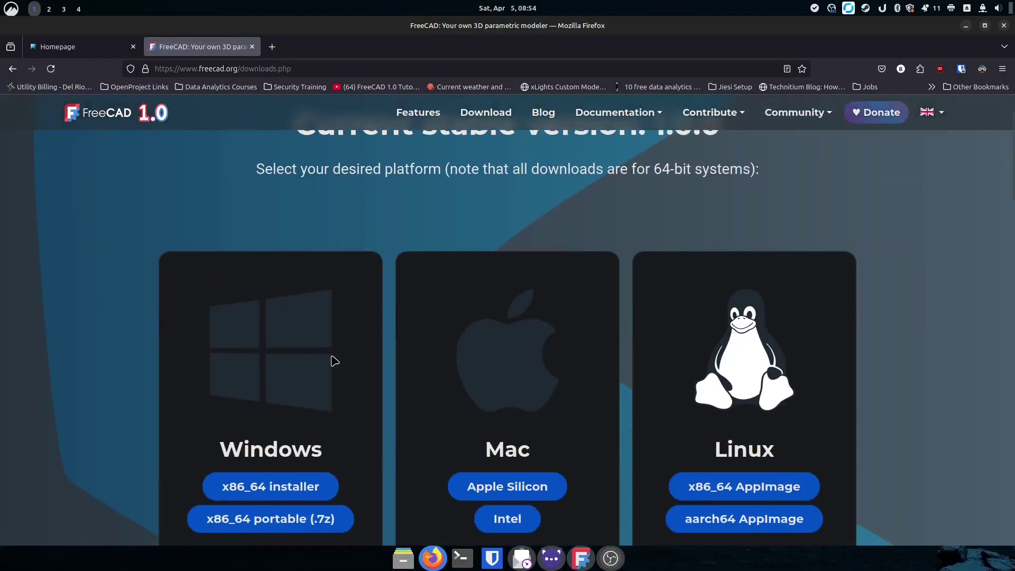
scroll(681, 268, "down", 5)
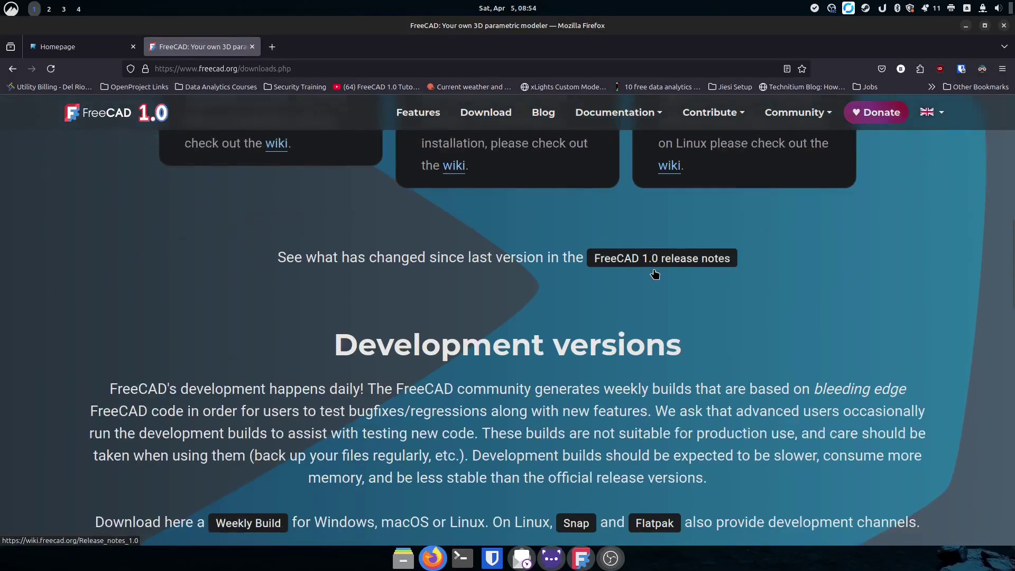
scroll(517, 286, "up", 6)
scroll(507, 286, "up", 1)
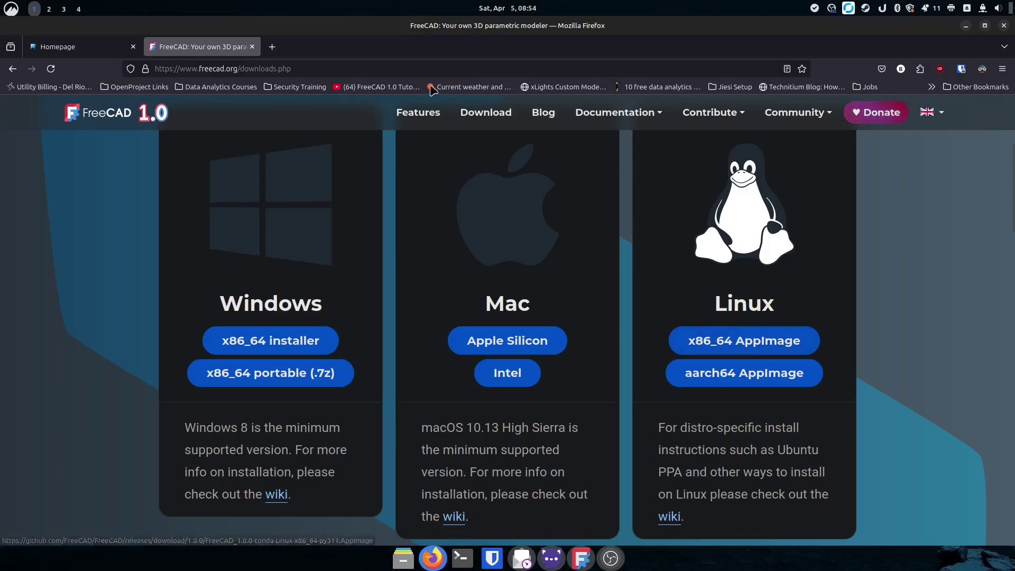
scroll(250, 168, "up", 3)
scroll(251, 168, "up", 1)
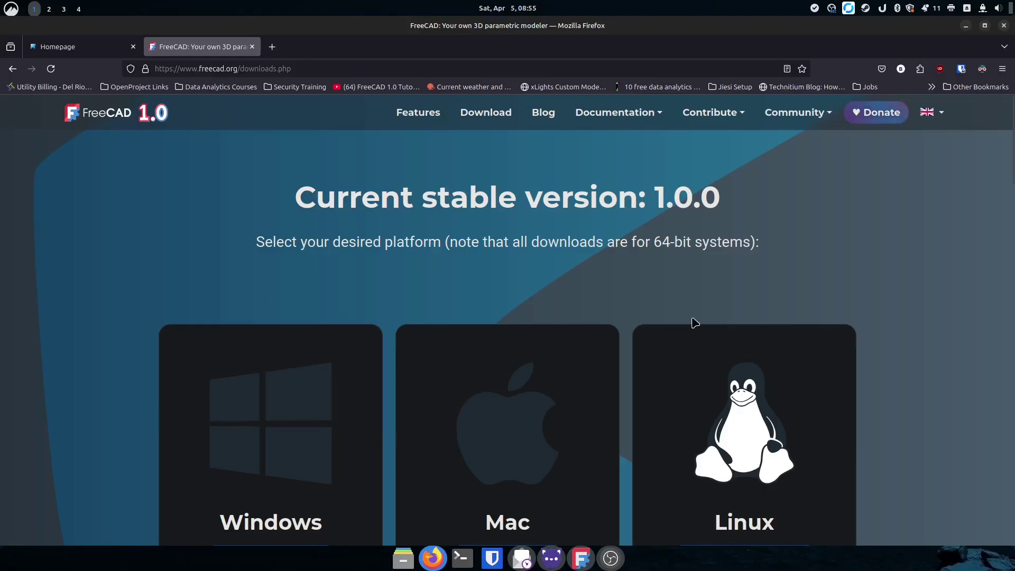
scroll(723, 421, "down", 4)
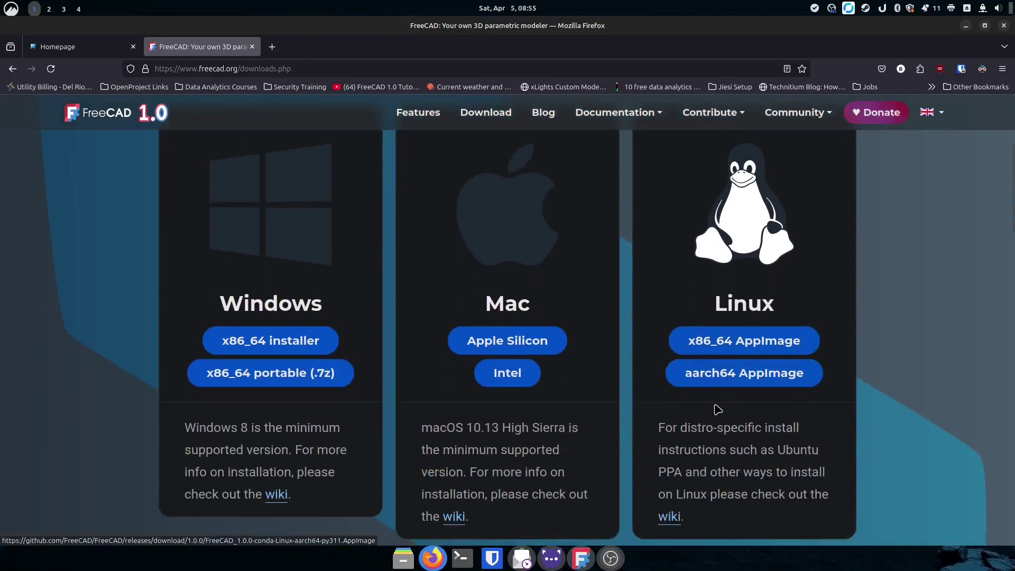
scroll(718, 409, "up", 1)
scroll(717, 409, "up", 1)
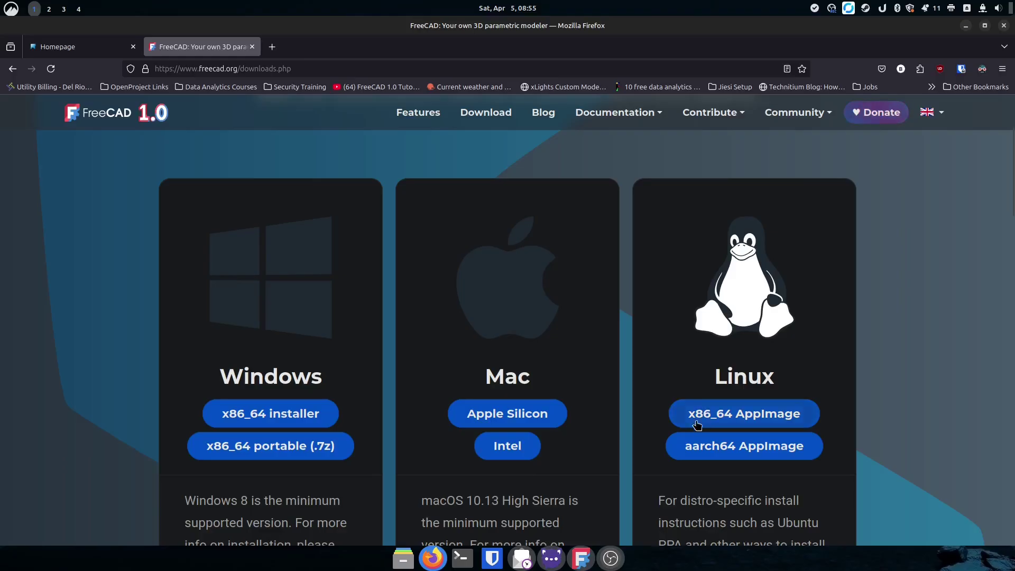
scroll(262, 231, "up", 3)
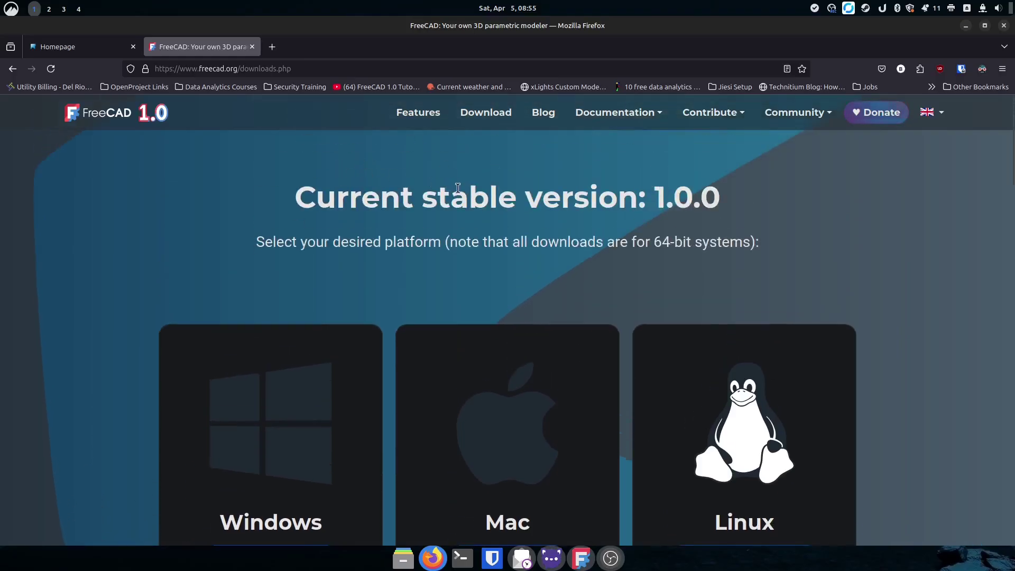
Open the FreeCAD blog and view its latest development news post.
left_click(544, 120)
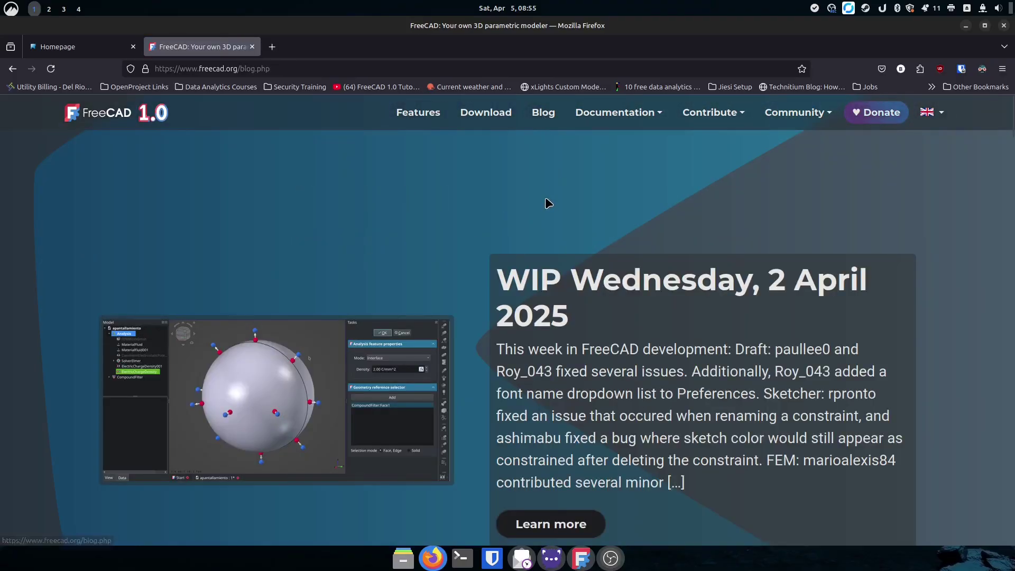
scroll(544, 203, "down", 2)
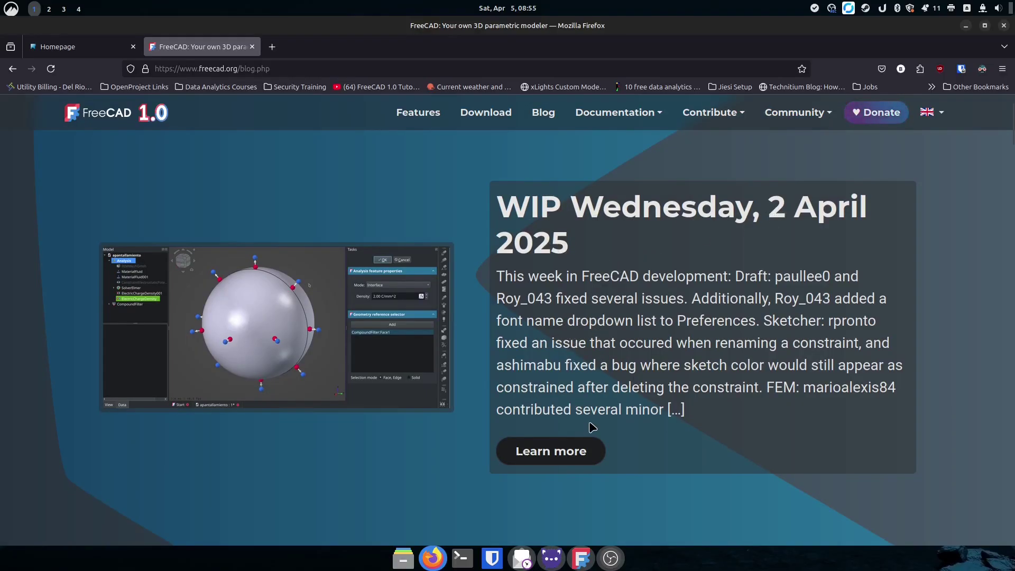
scroll(618, 254, "up", 2)
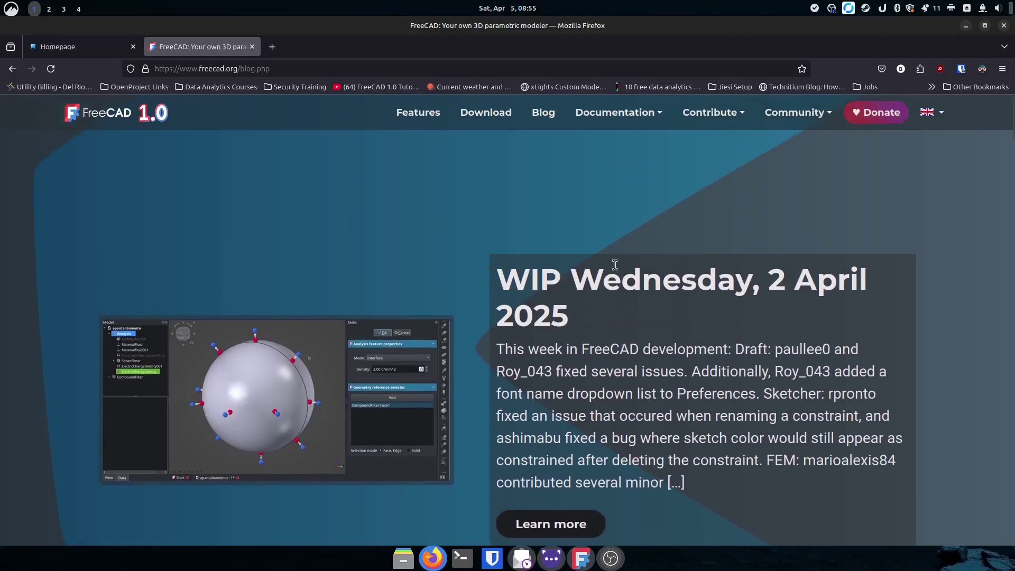
Look through the website's documentation, contribution and community resource lists.
left_click(639, 122)
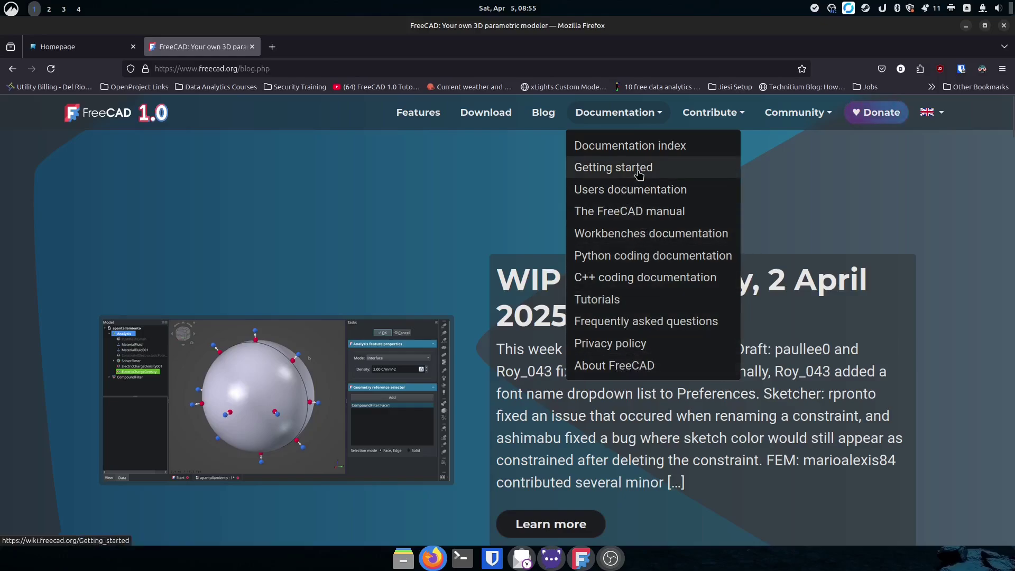
left_click(540, 216)
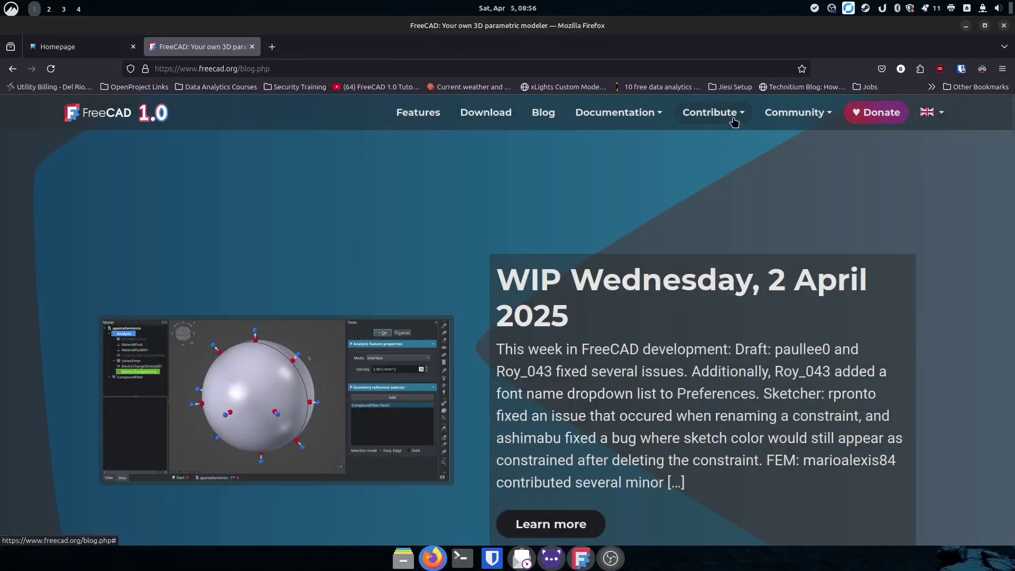
left_click(734, 119)
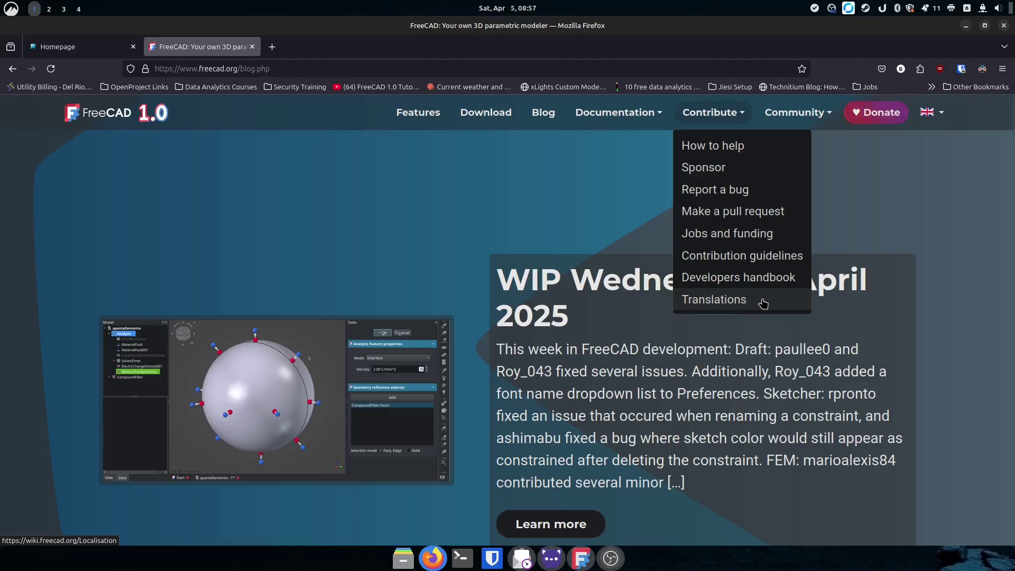
left_click(842, 166)
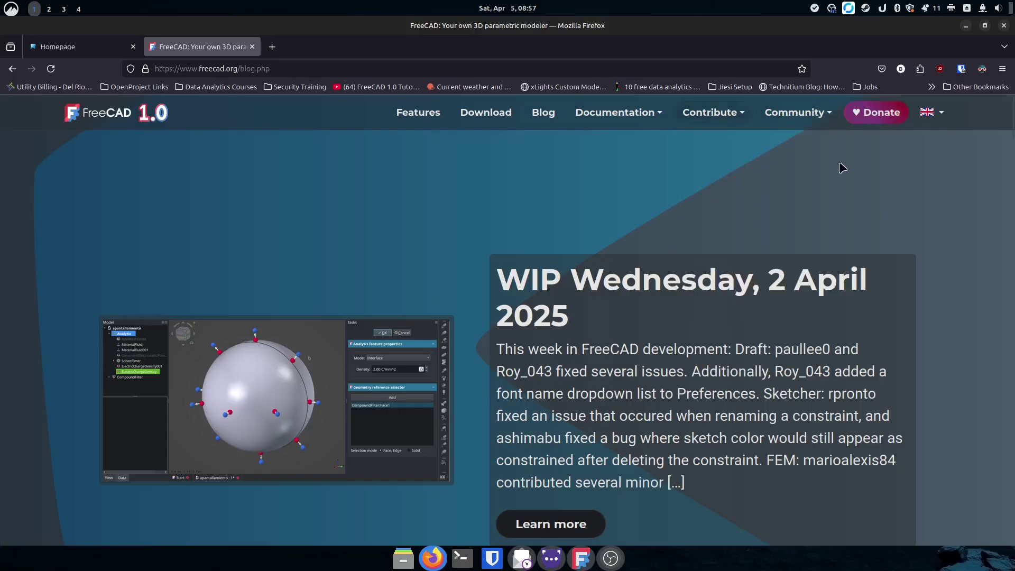
left_click(819, 121)
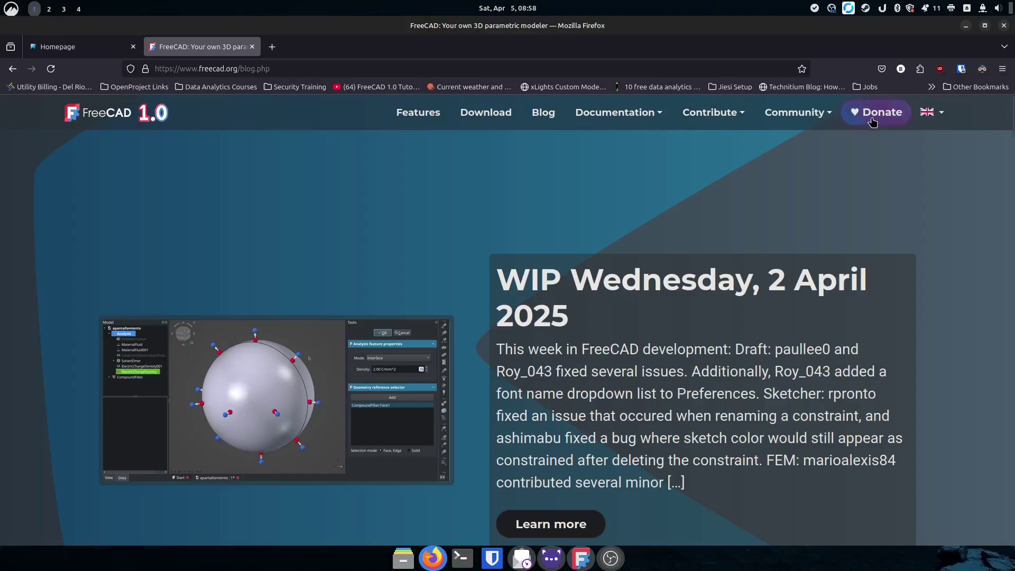
Examine the full list of languages offered by the website, leaving it in English.
left_click(944, 120)
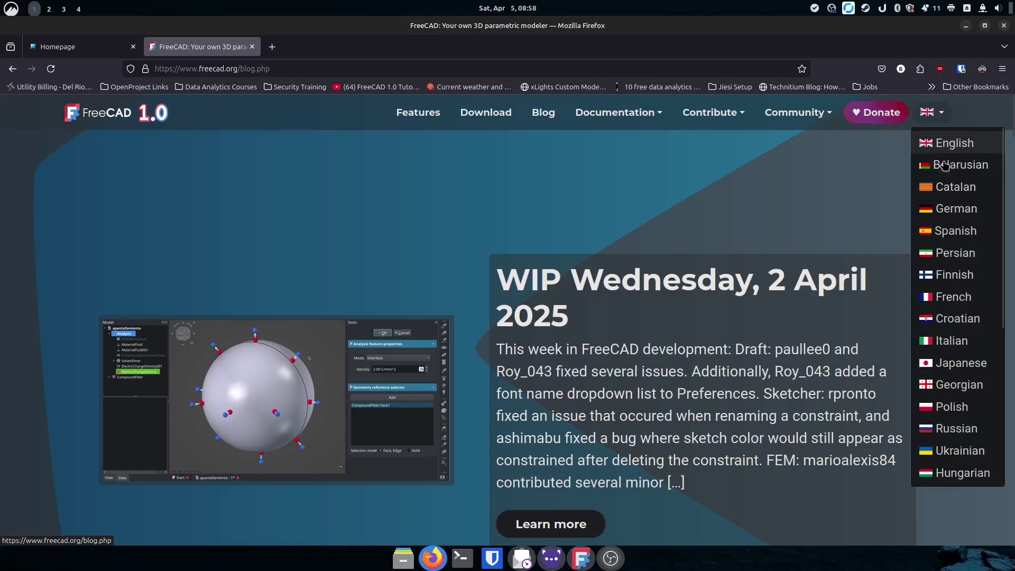
scroll(944, 363, "down", 2)
scroll(943, 364, "down", 5)
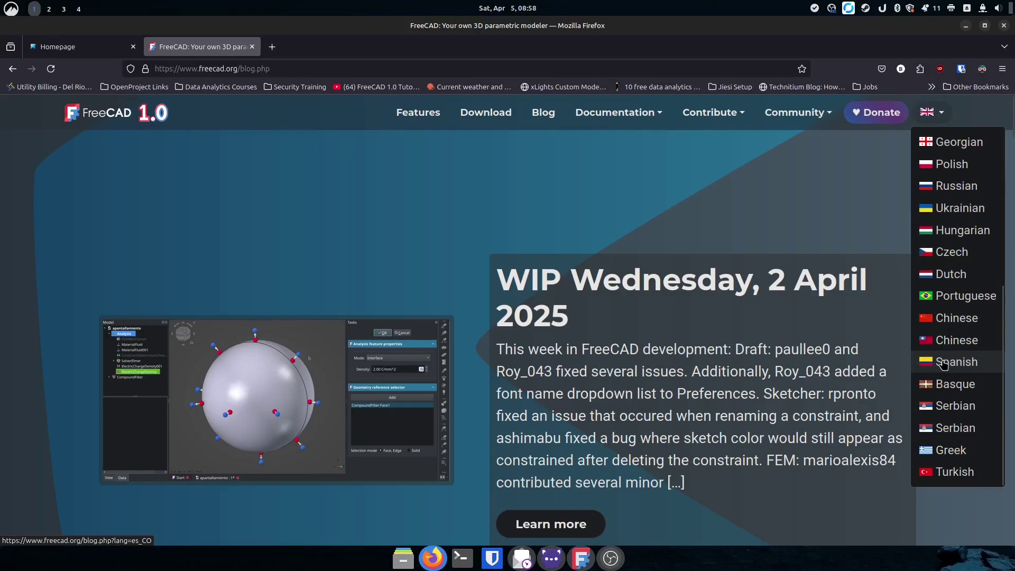
scroll(944, 364, "up", 6)
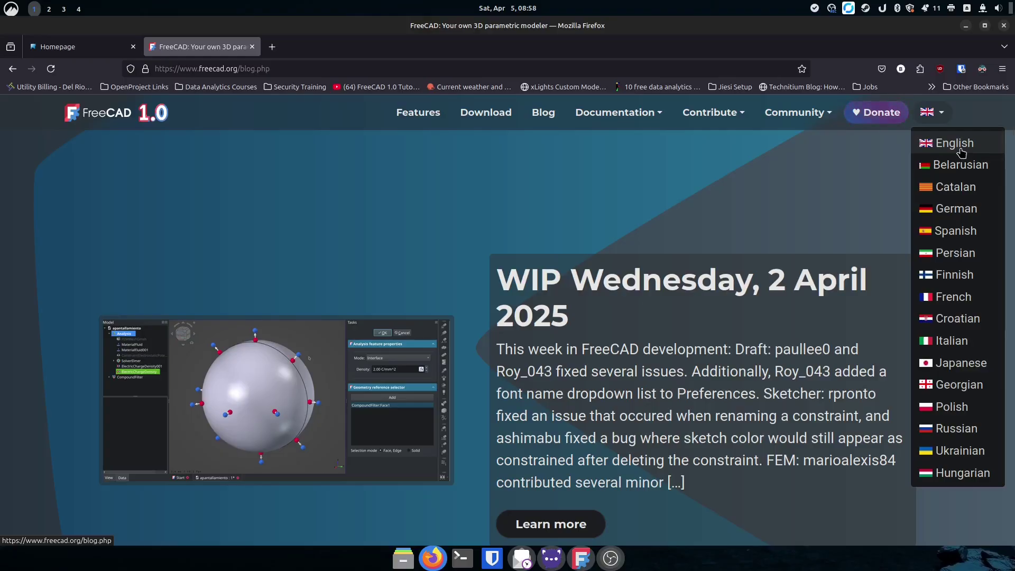
mouse_move(947, 129)
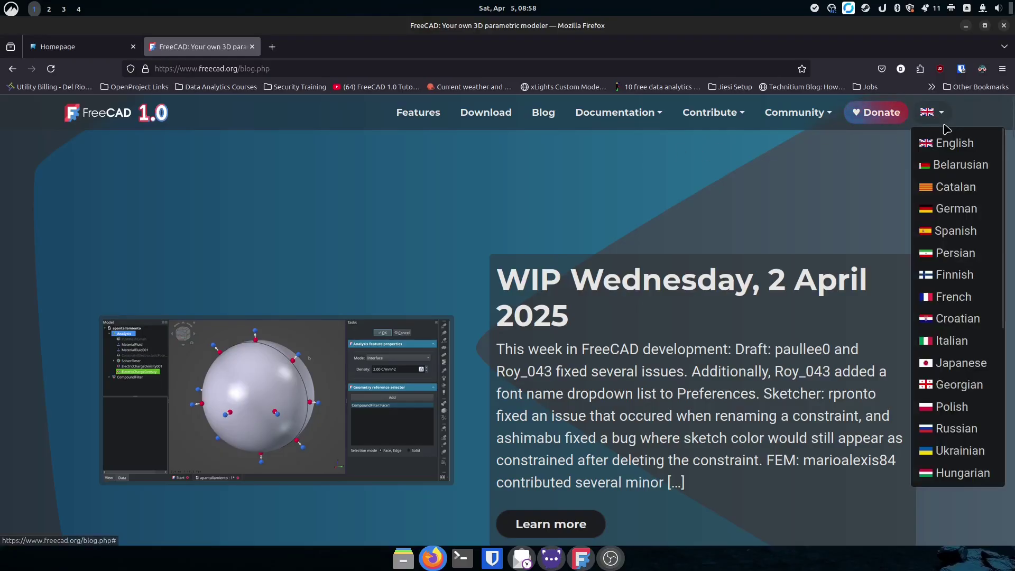
scroll(957, 292, "down", 5)
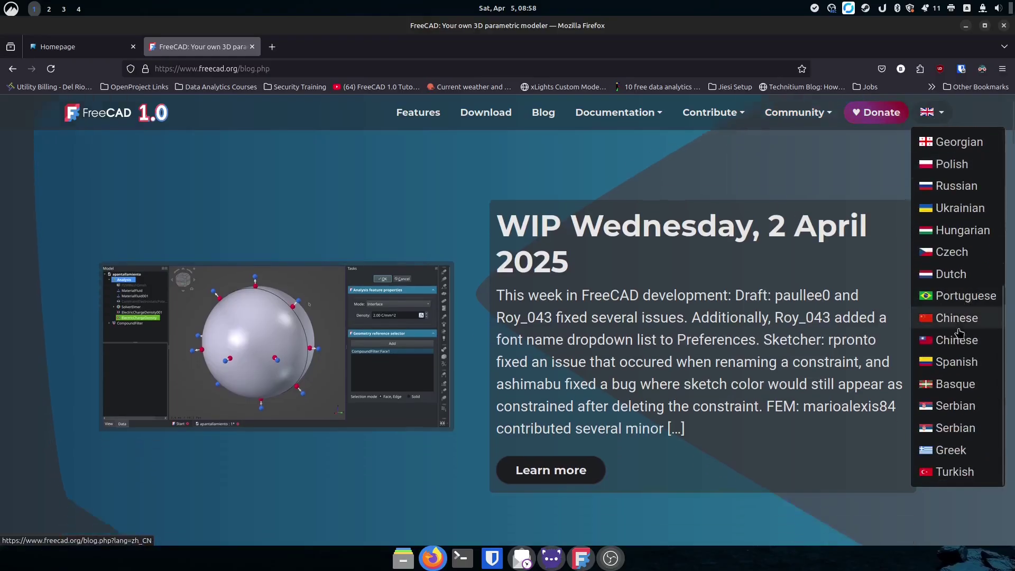
scroll(959, 413, "up", 5)
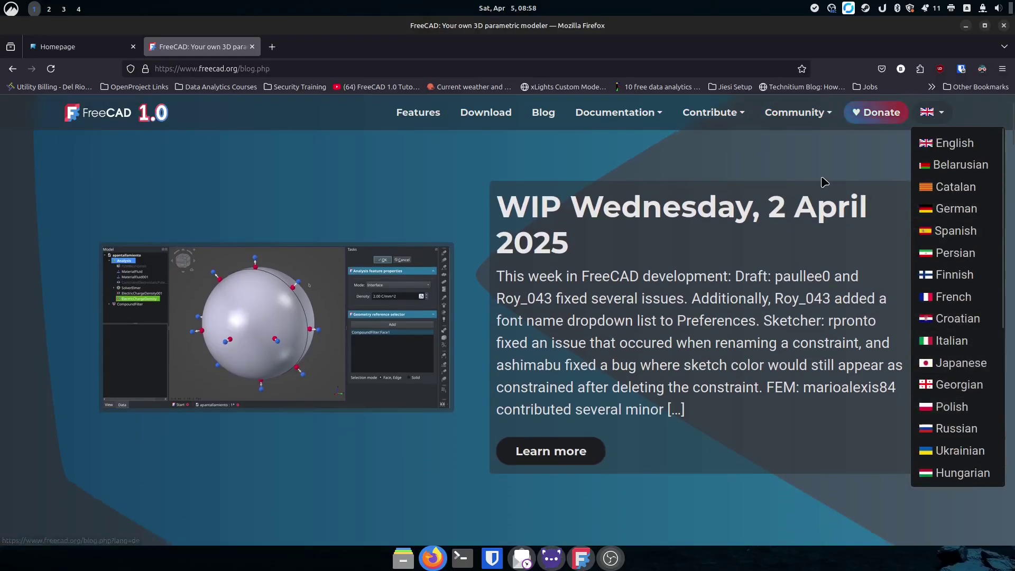
scroll(824, 182, "up", 2)
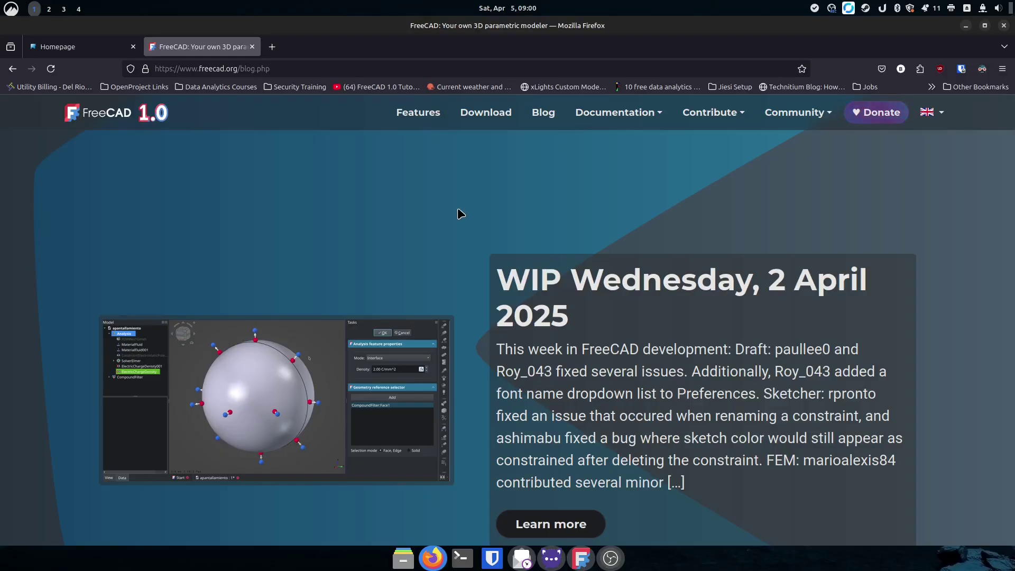
Switch to FreeCAD, open the recent file CupHolder_1.FCStd to view the model, and close the document.
left_click(581, 558)
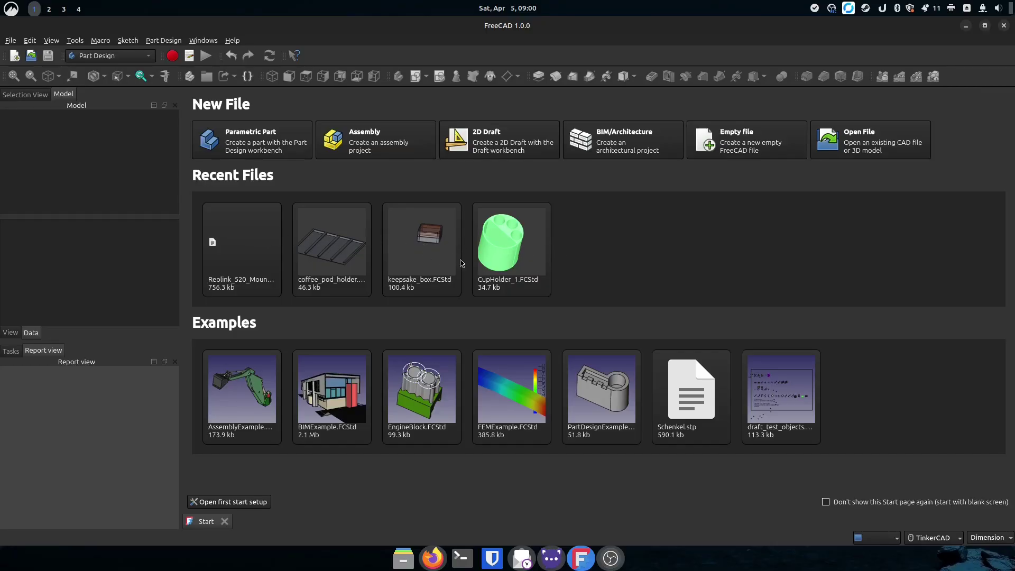
left_click(504, 259)
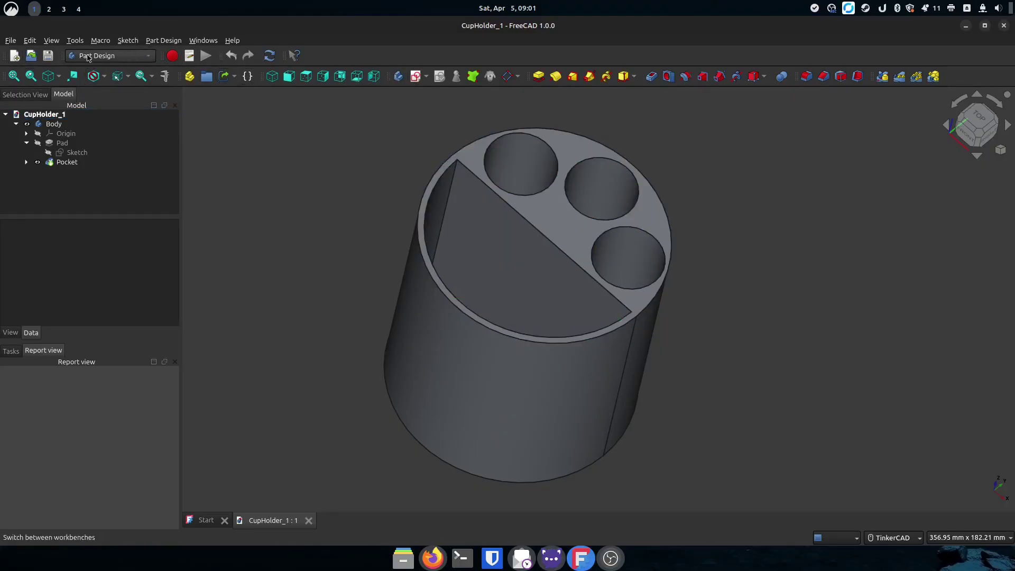
left_click(12, 41)
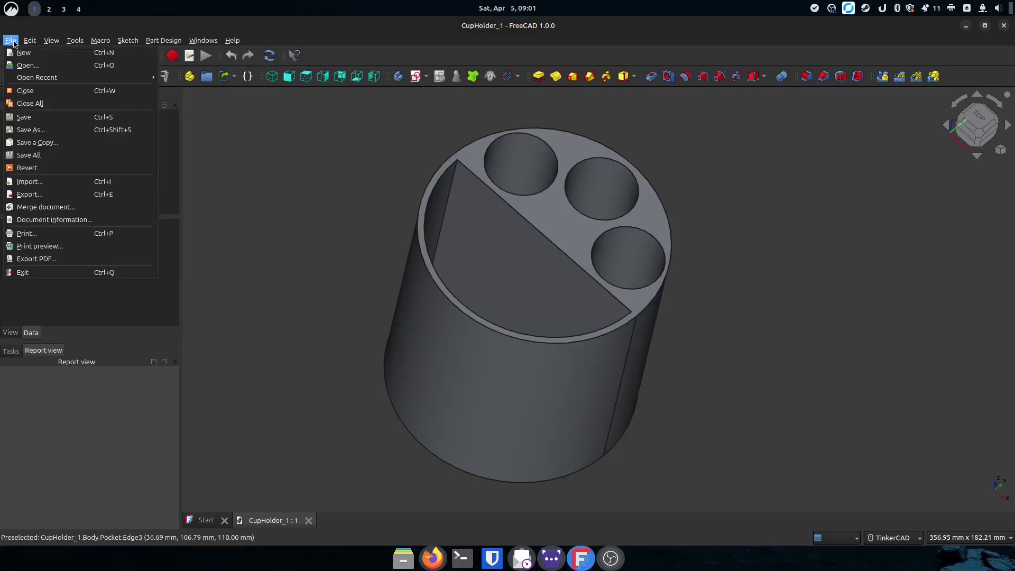
left_click(25, 91)
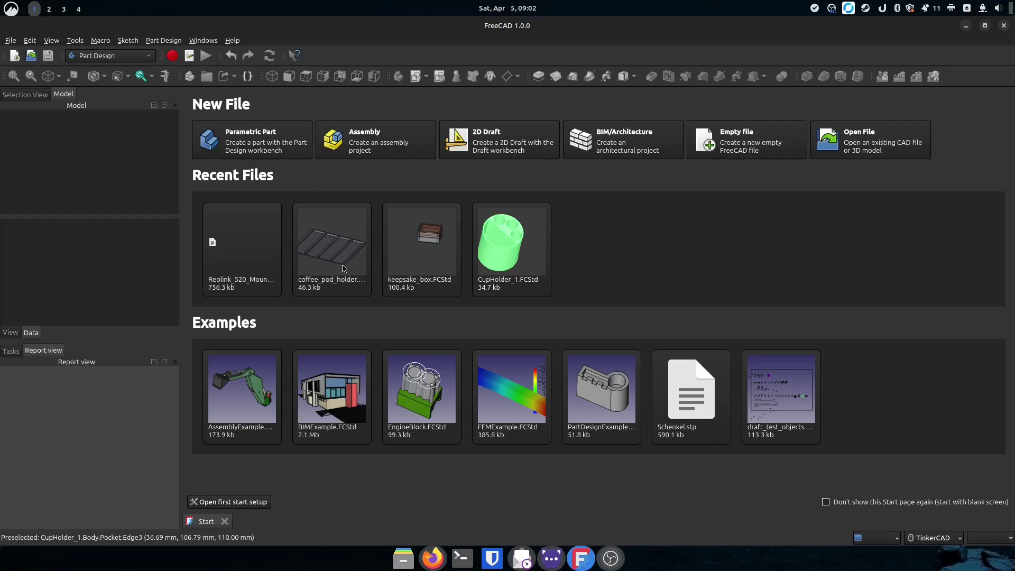
Open the recent coffee_pod_holder file and inspect the rails and base from the front, underside and rear.
left_click(342, 263)
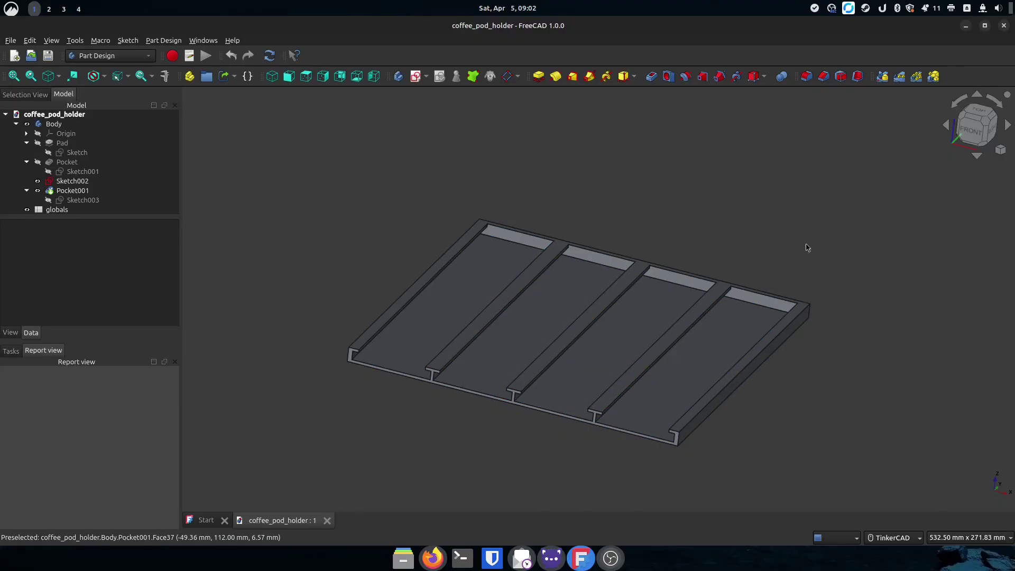
right_click_drag(681, 223, 525, 394)
middle_click_drag(623, 228, 473, 410)
right_click_drag(473, 407, 761, 399)
middle_click_drag(426, 290, 636, 311)
right_click_drag(328, 378, 562, 338)
middle_click_drag(562, 338, 870, 217)
right_click_drag(678, 478, 609, 401)
middle_click_drag(609, 401, 447, 249)
right_click_drag(569, 381, 567, 376)
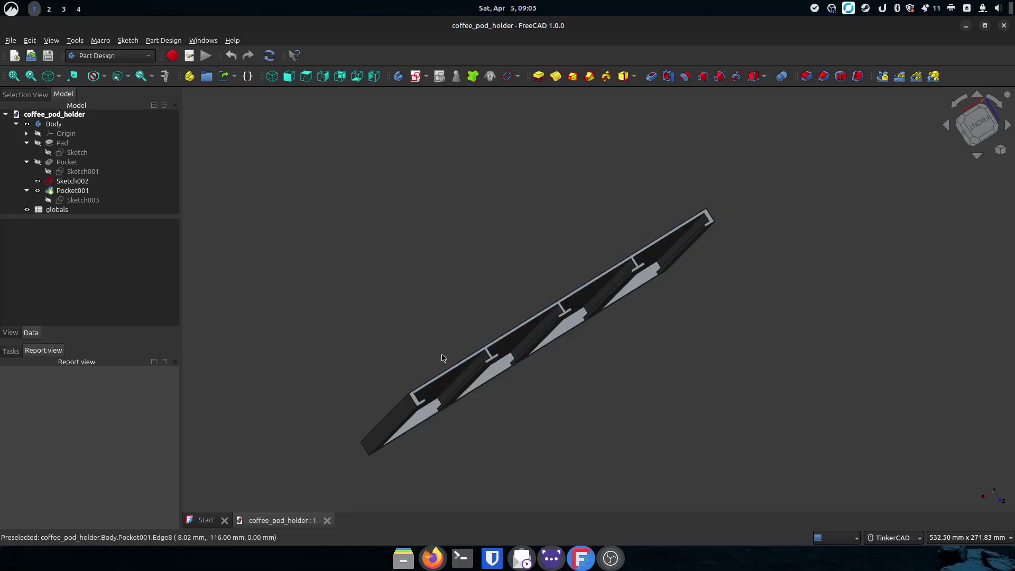
mouse_move(489, 359)
right_mouse_down()
mouse_move(569, 363)
mouse_move(608, 290)
mouse_move(529, 192)
mouse_move(550, 118)
mouse_move(523, 129)
mouse_move(483, 111)
mouse_move(446, 115)
mouse_move(510, 295)
right_mouse_up()
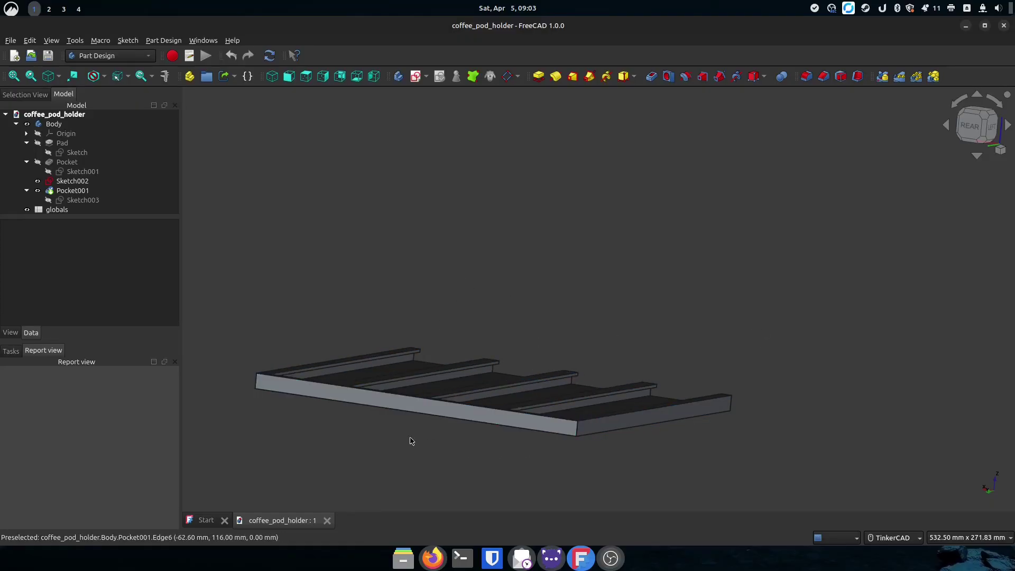
mouse_move(683, 446)
right_mouse_down()
mouse_move(587, 451)
mouse_move(465, 387)
mouse_move(446, 404)
mouse_move(537, 453)
mouse_move(629, 442)
mouse_move(612, 437)
mouse_move(583, 453)
right_mouse_up()
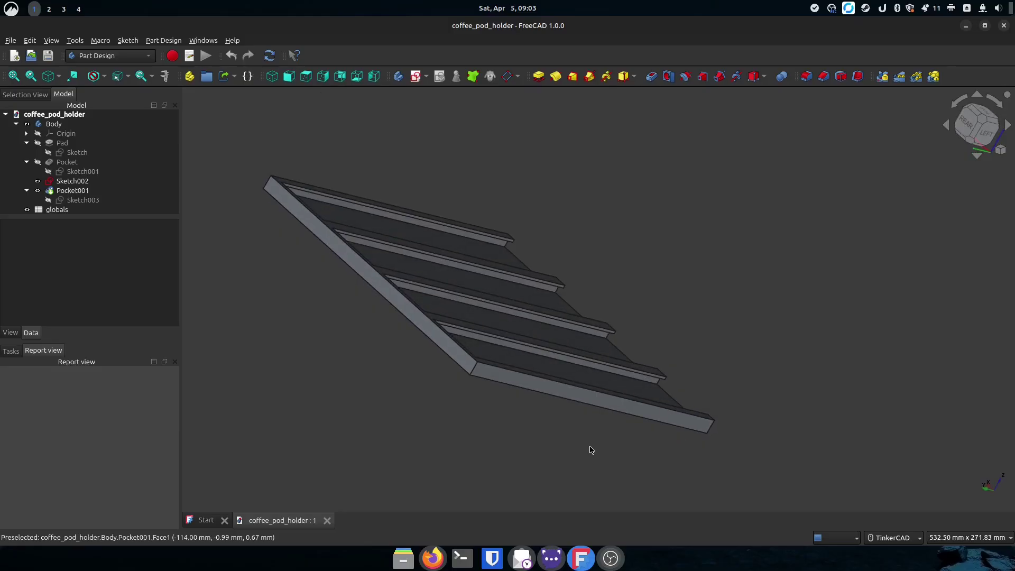
left_click(508, 325)
Close the coffee pod holder document and try to open the recent Reolink_520 file with the processor set to None.
left_click(11, 40)
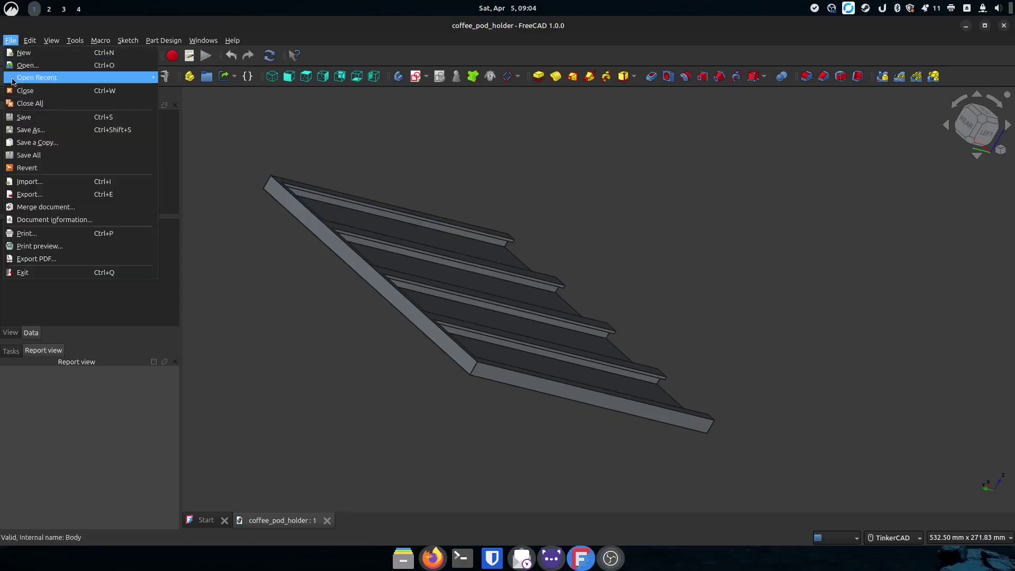
left_click(58, 91)
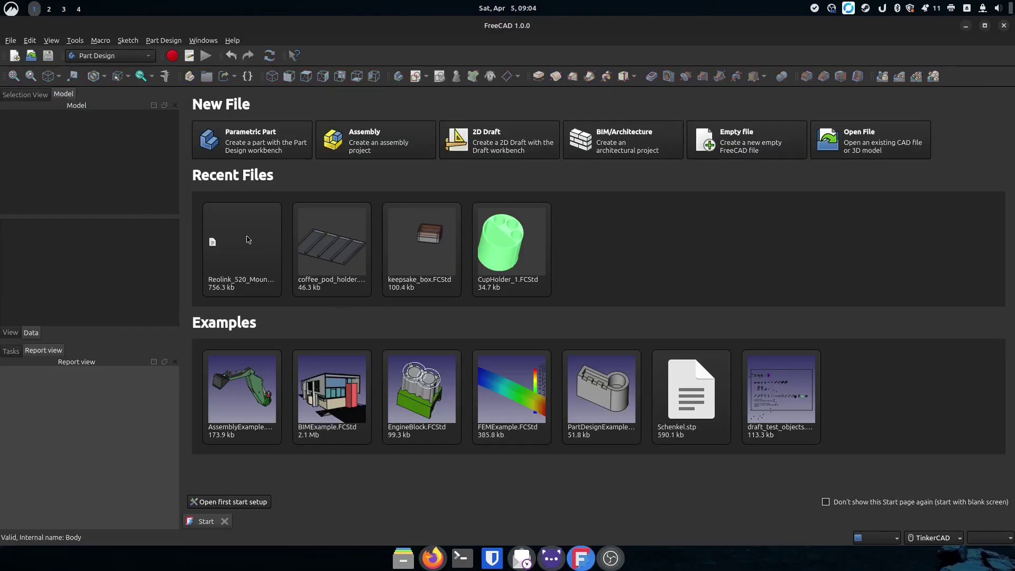
left_click(247, 240)
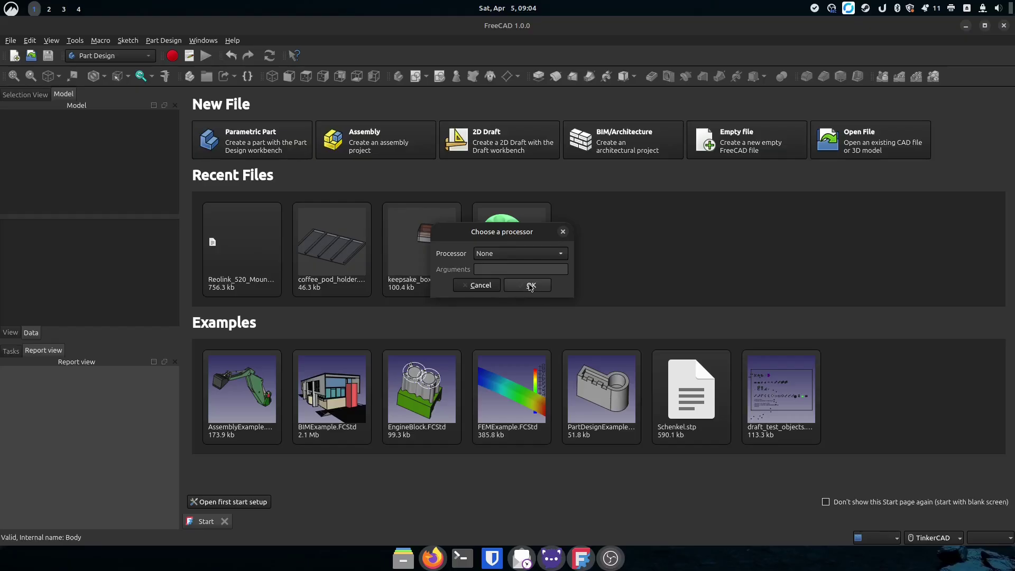
left_click(542, 254)
left_click(539, 256)
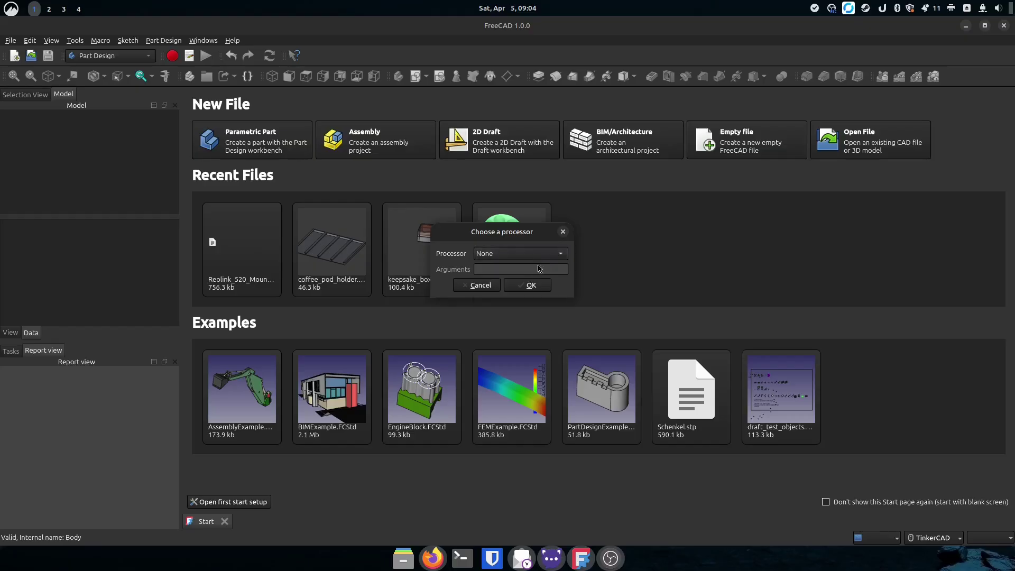
left_click(532, 286)
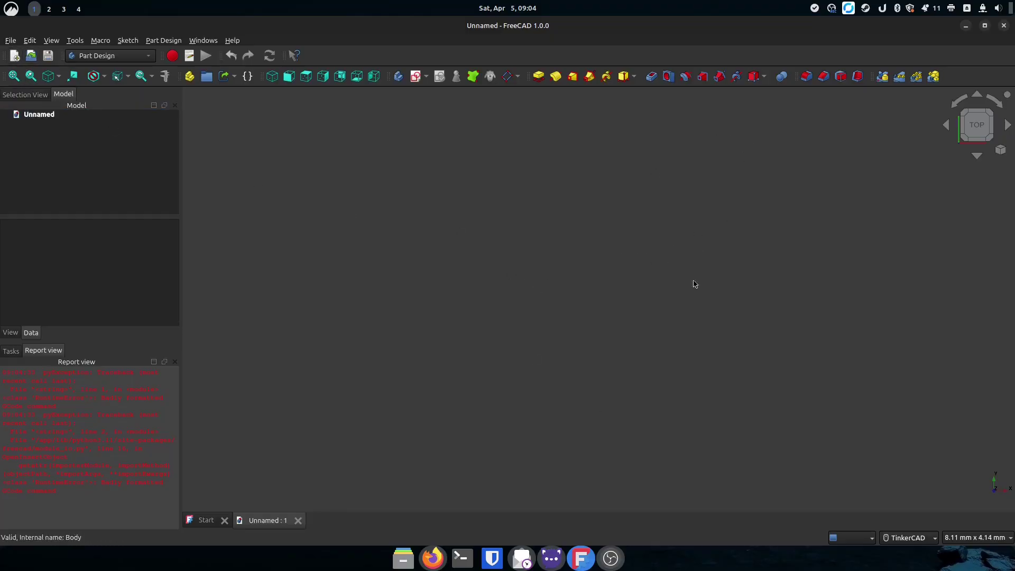
Close the empty unnamed document, open the recent keepsake_box file, and inspect the box from its rear, left side and above.
left_click(10, 40)
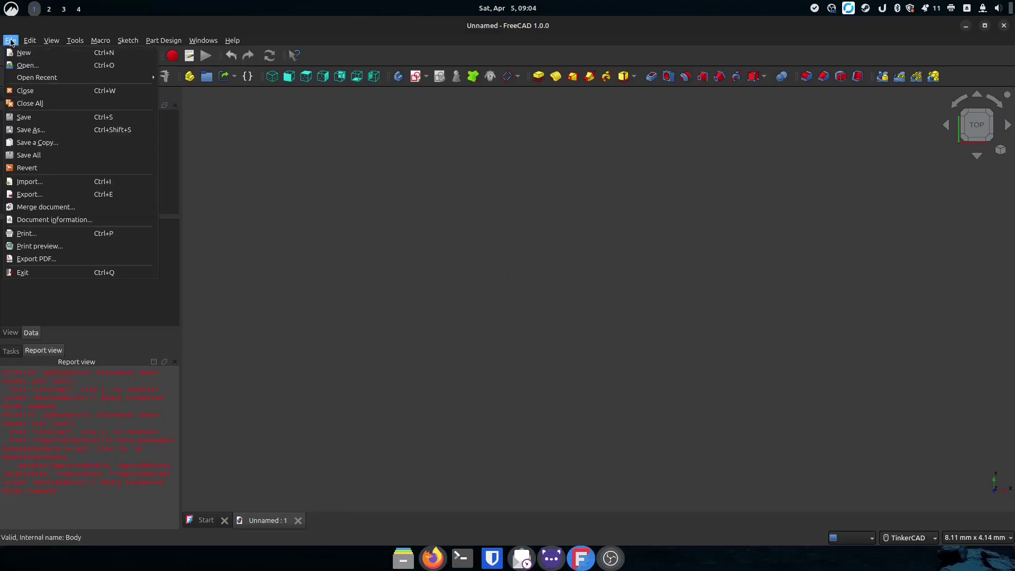
left_click(28, 91)
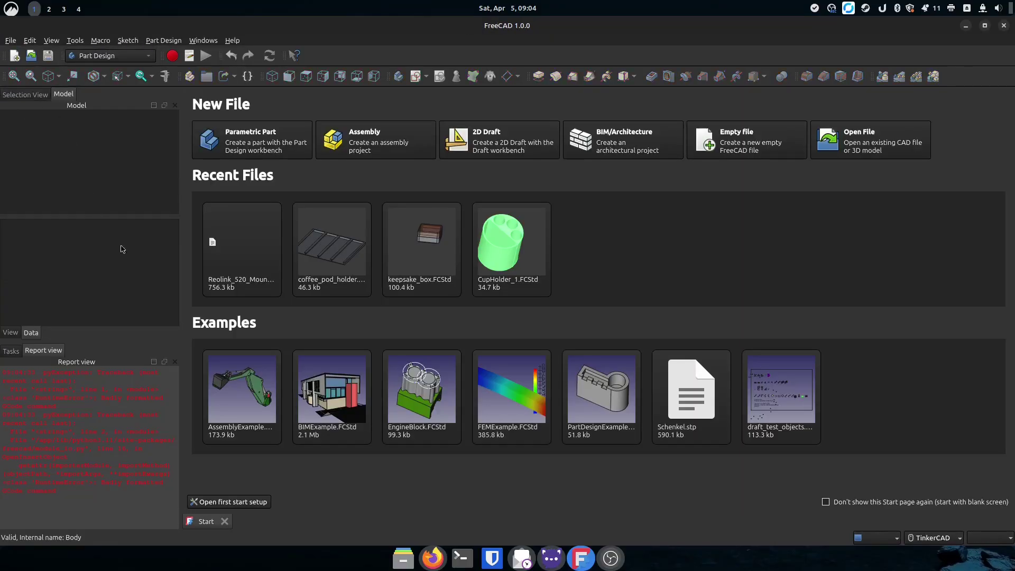
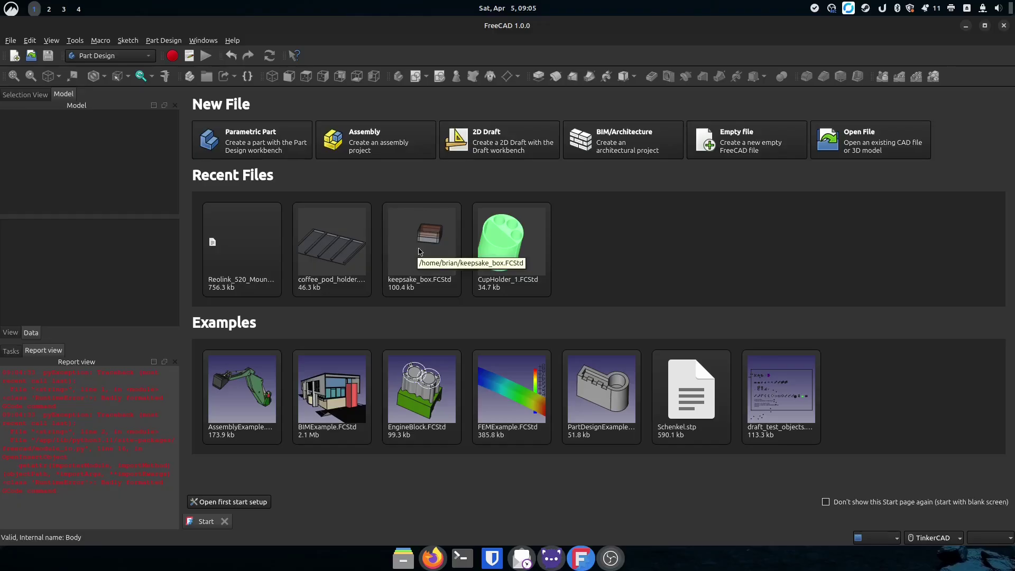
left_click(422, 251)
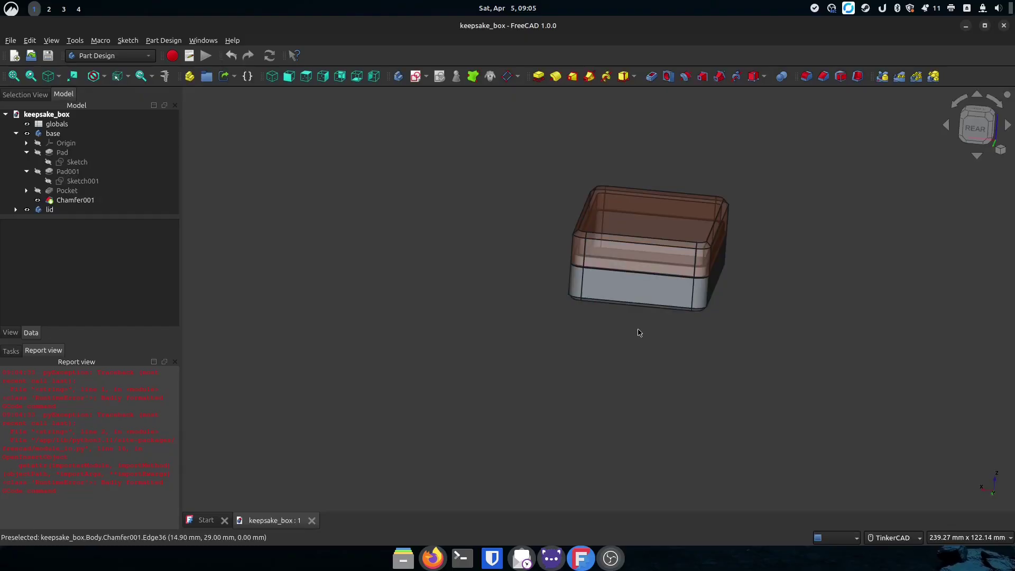
right_click_drag(651, 332, 573, 322)
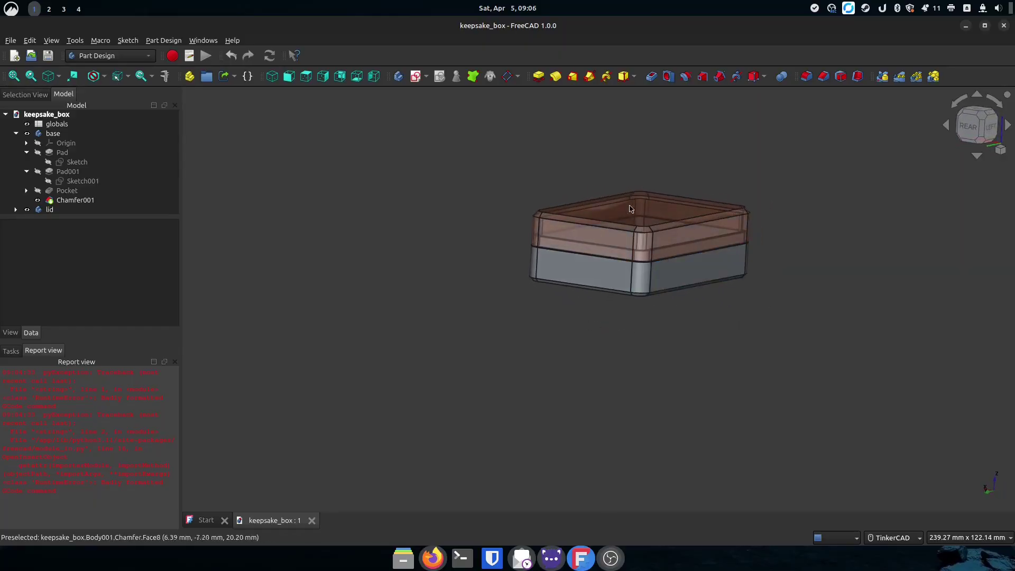
right_click_drag(563, 318, 621, 330)
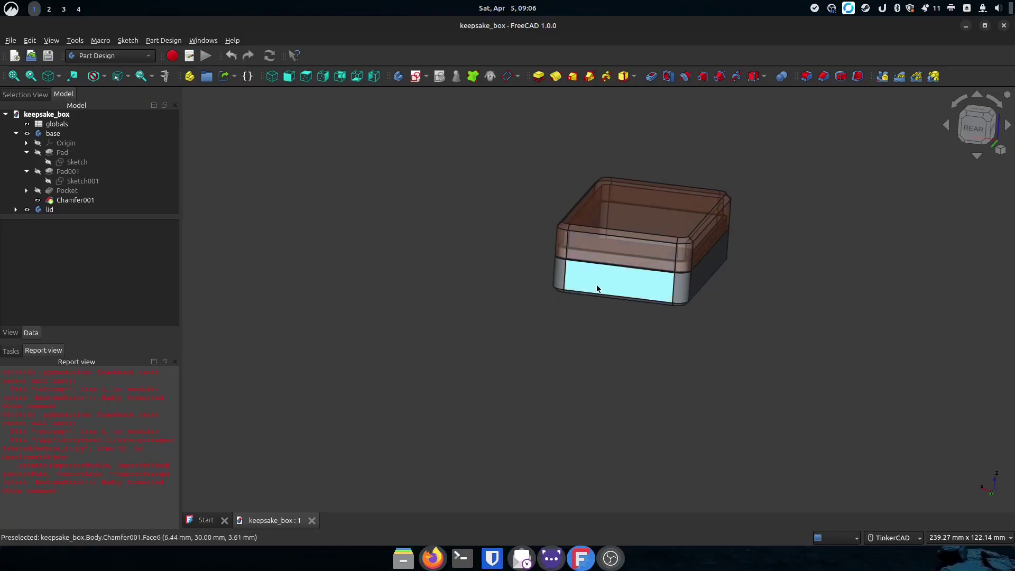
right_click_drag(687, 327, 446, 306)
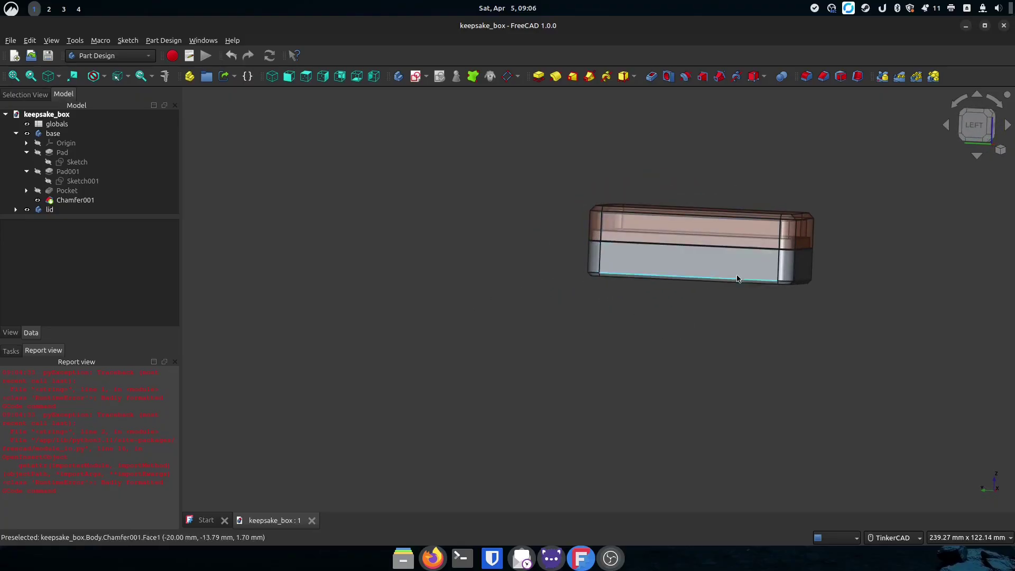
right_click_drag(579, 289, 660, 320)
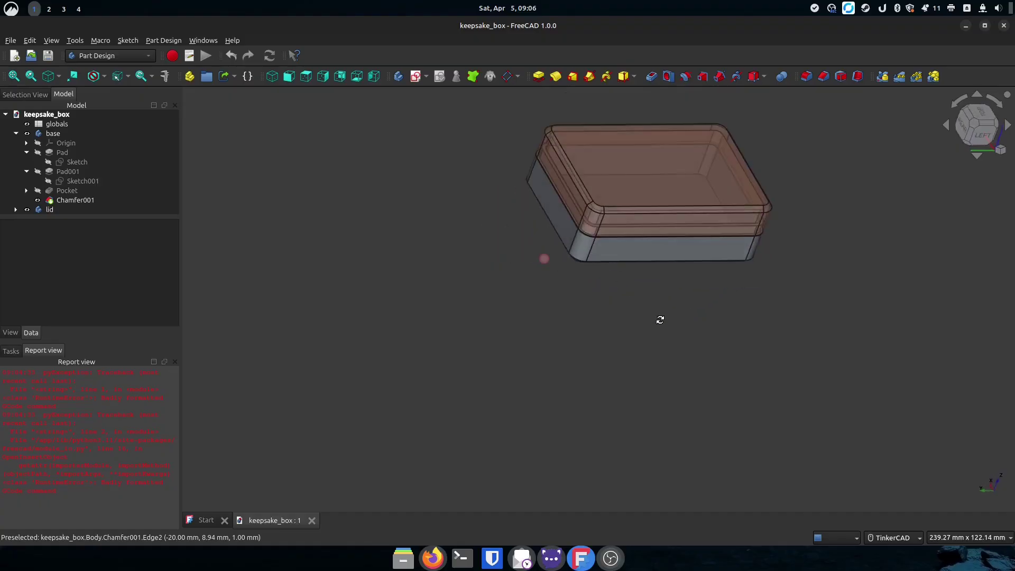
right_click_drag(534, 267, 661, 284)
Examine the seam between the lid and base at a corner up close, and view the whole box again with nothing selected.
scroll(595, 220, "up", 4)
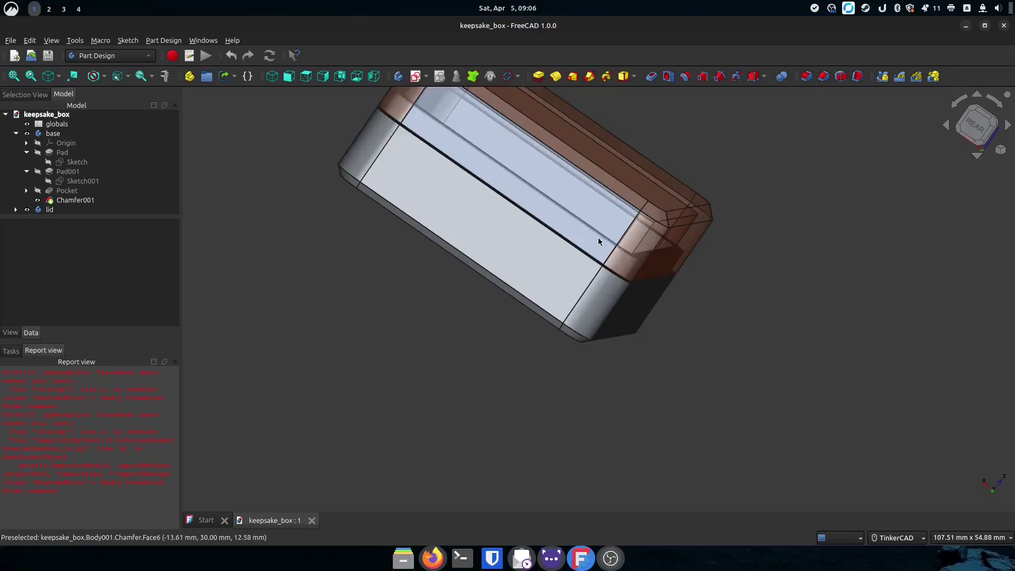
scroll(671, 291, "up", 5)
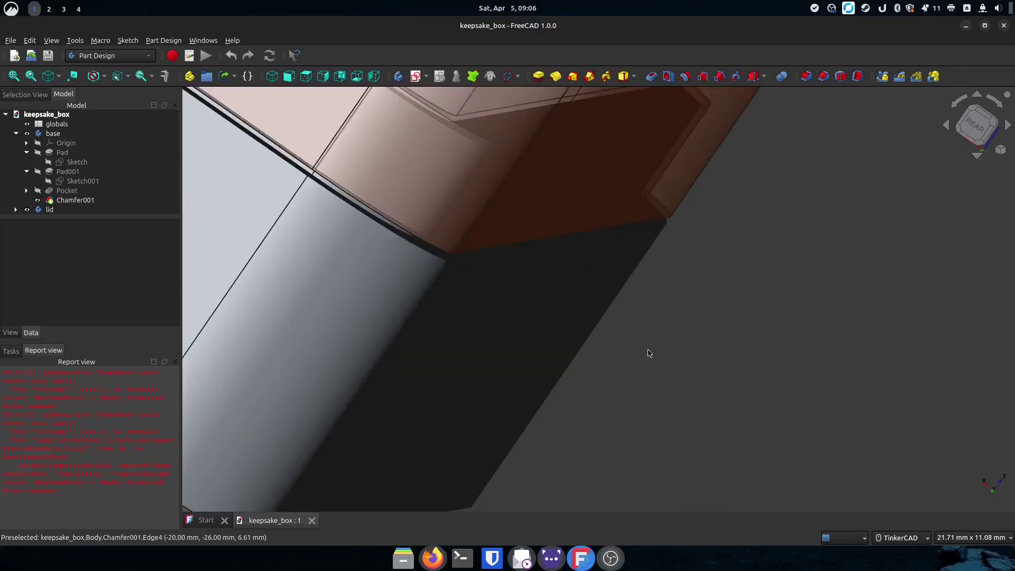
mouse_move(667, 349)
right_mouse_down()
mouse_move(696, 356)
mouse_move(693, 333)
mouse_move(682, 341)
right_mouse_up()
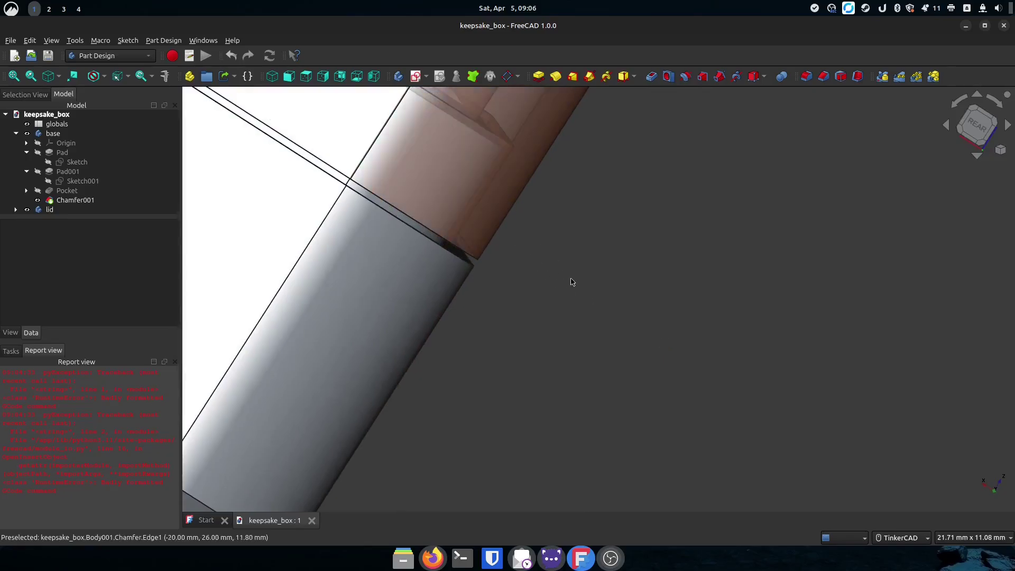
right_click_drag(571, 281, 541, 338)
scroll(542, 340, "down", 10)
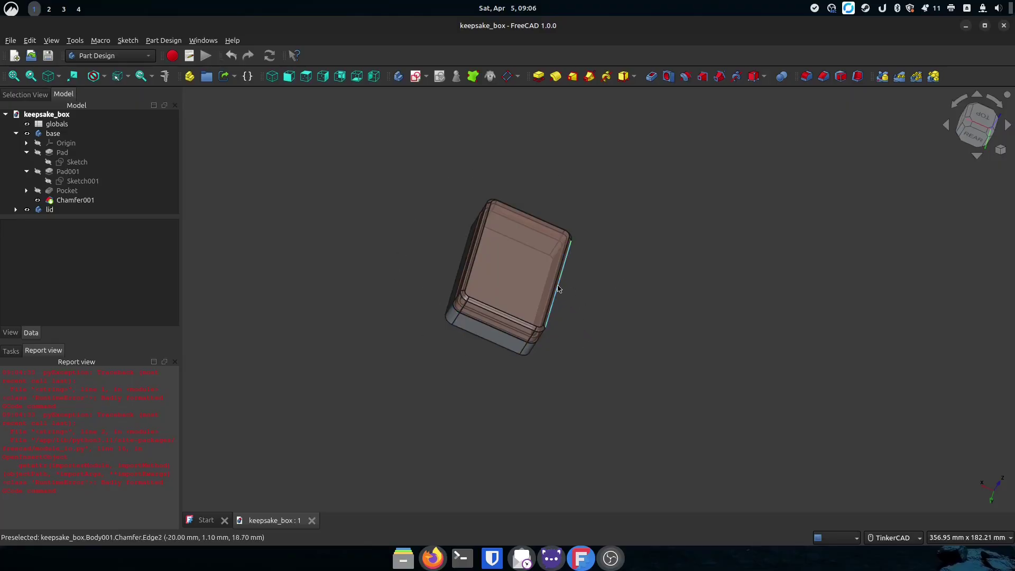
left_click(593, 288)
right_click_drag(613, 296, 527, 249)
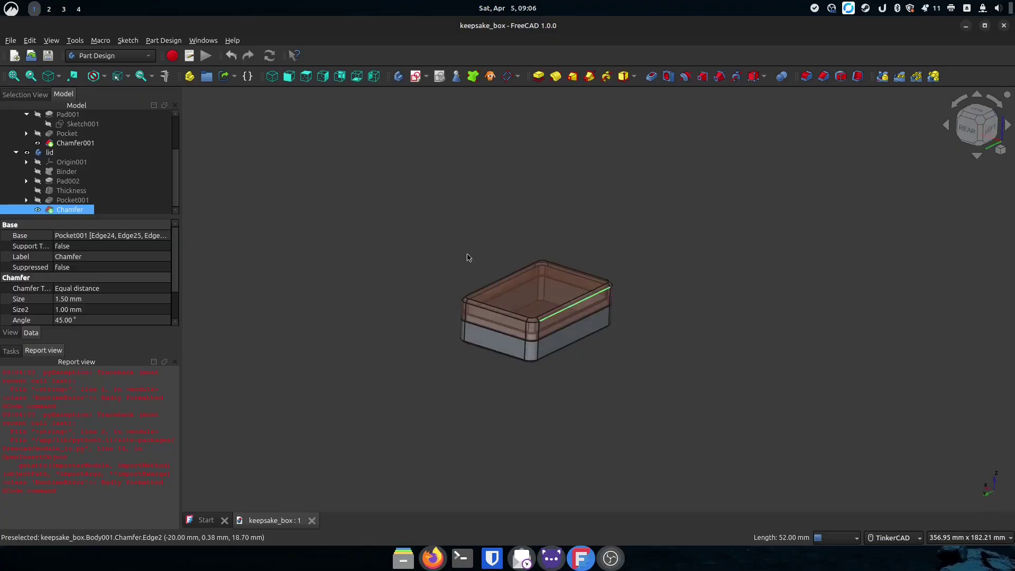
left_click(528, 392)
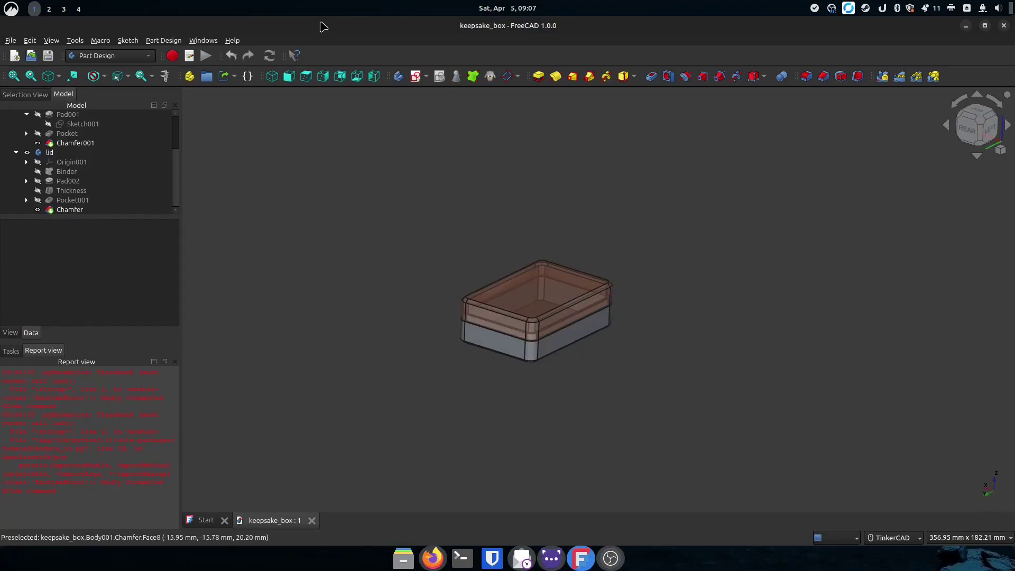
Close the keepsake_box document and return to the start page in a maximized window.
left_click_drag(322, 22, 358, 60)
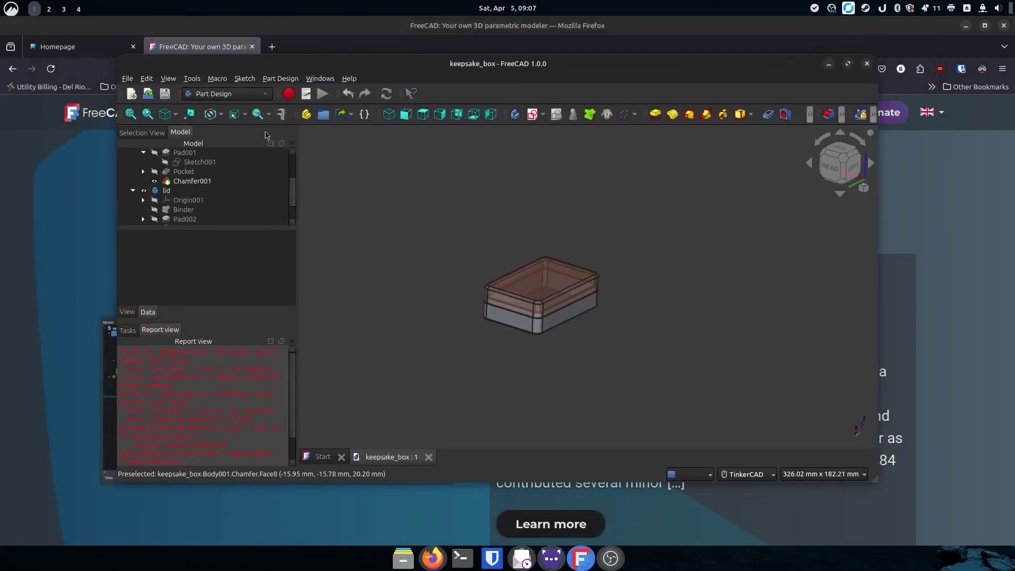
left_click(127, 79)
left_click(142, 128)
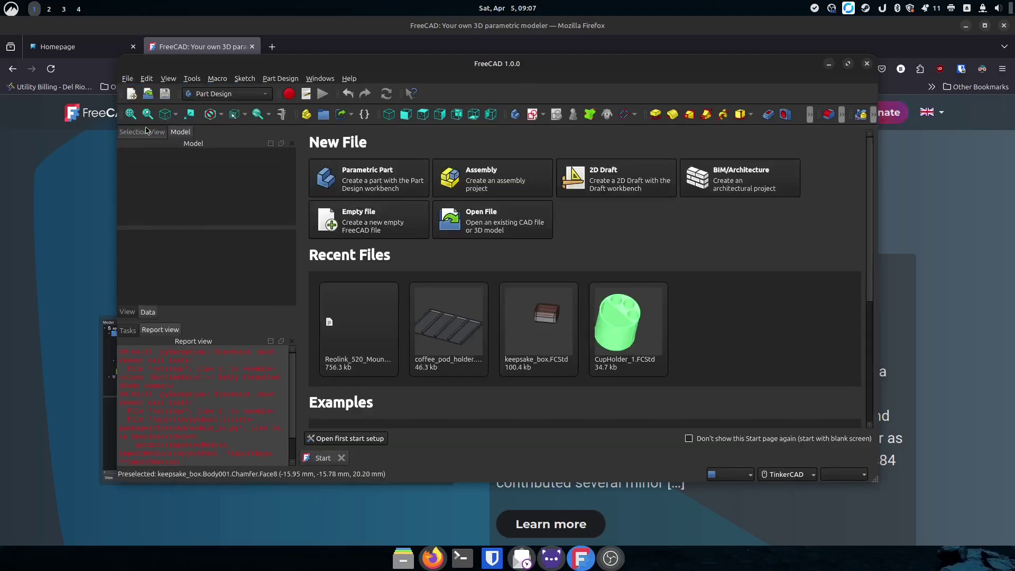
double_click(567, 64)
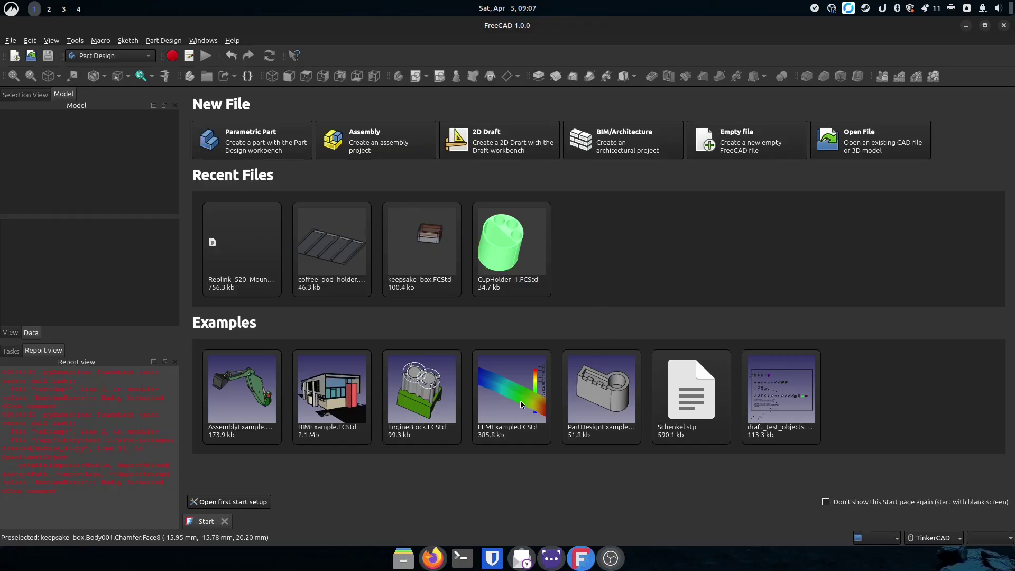
Open the PartDesignExample.FCStd example to view the part, and close the document.
left_click(593, 396)
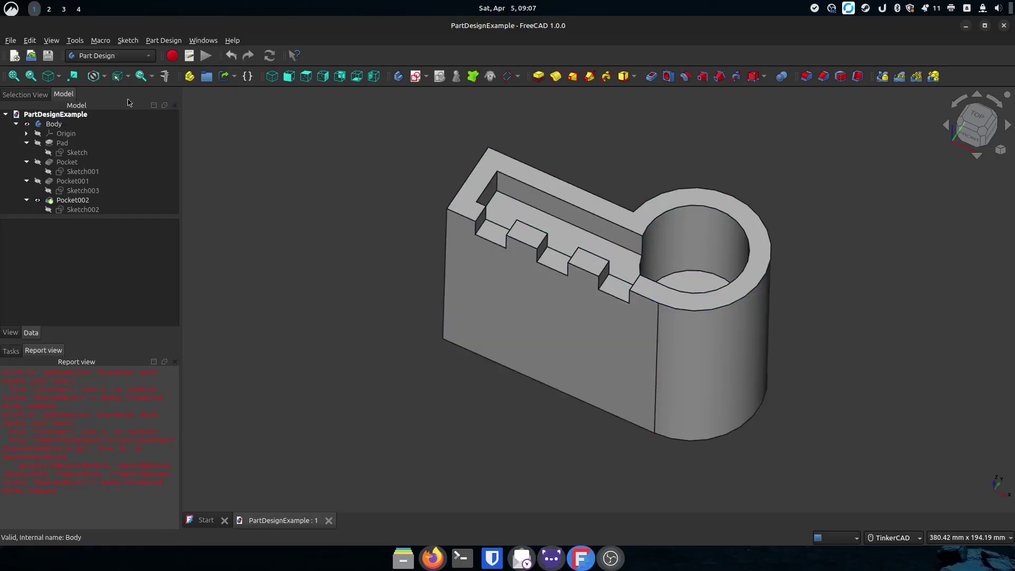
left_click(11, 41)
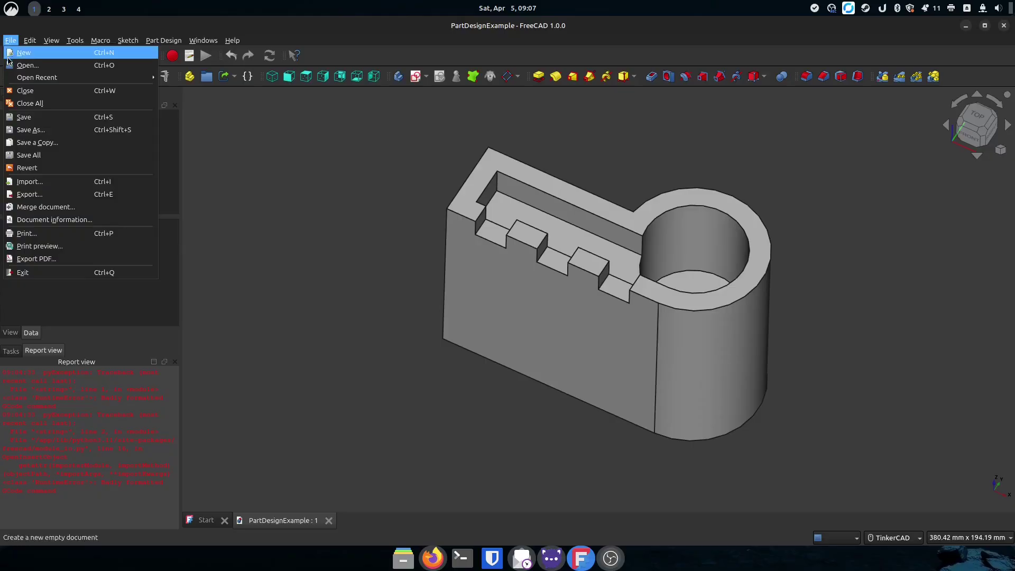
left_click(42, 91)
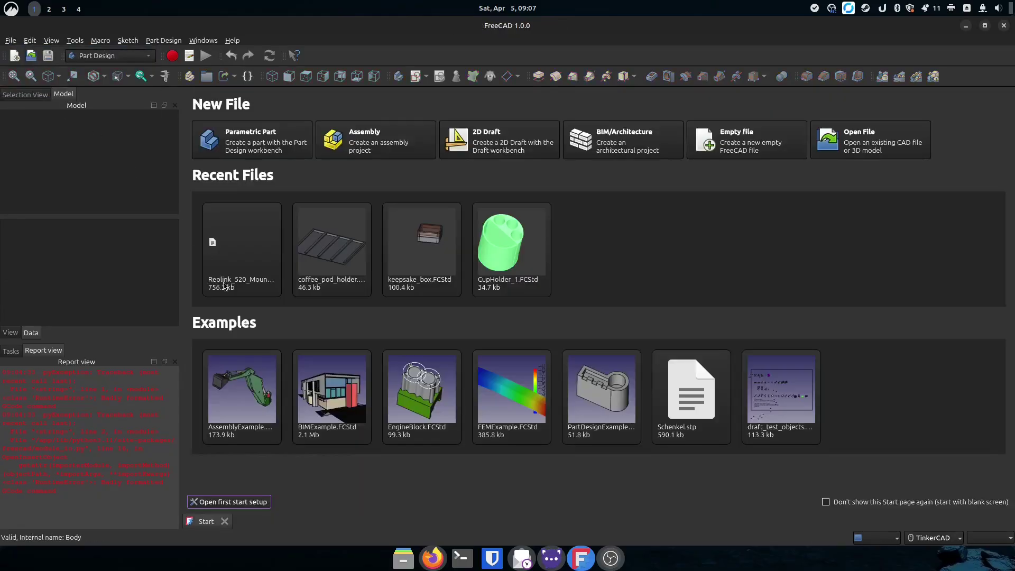
Open the AssemblyExample file and inspect the assembled excavator arm and its separate boom, stick, base and cylinder parts.
left_click(256, 398)
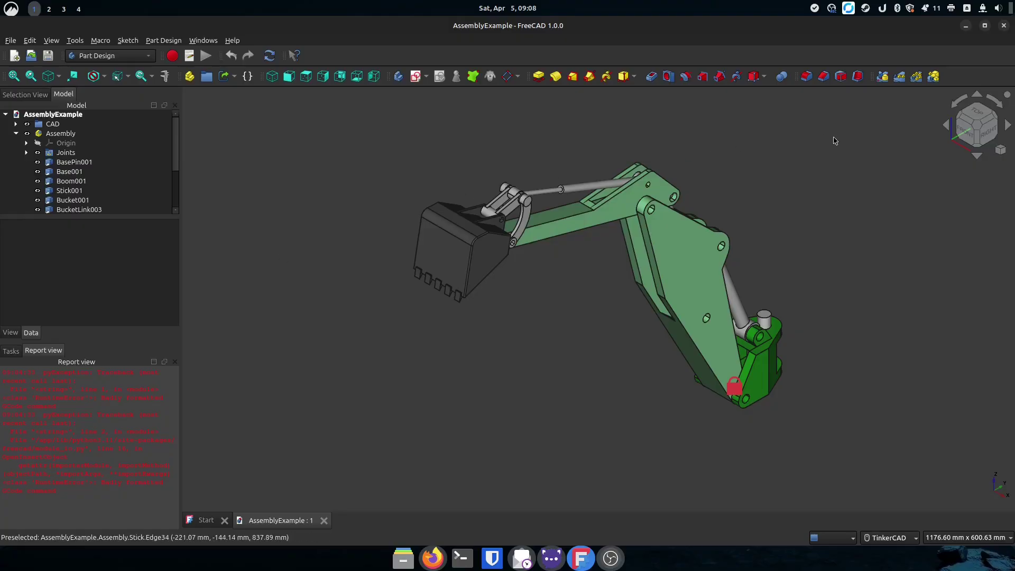
left_click(698, 297)
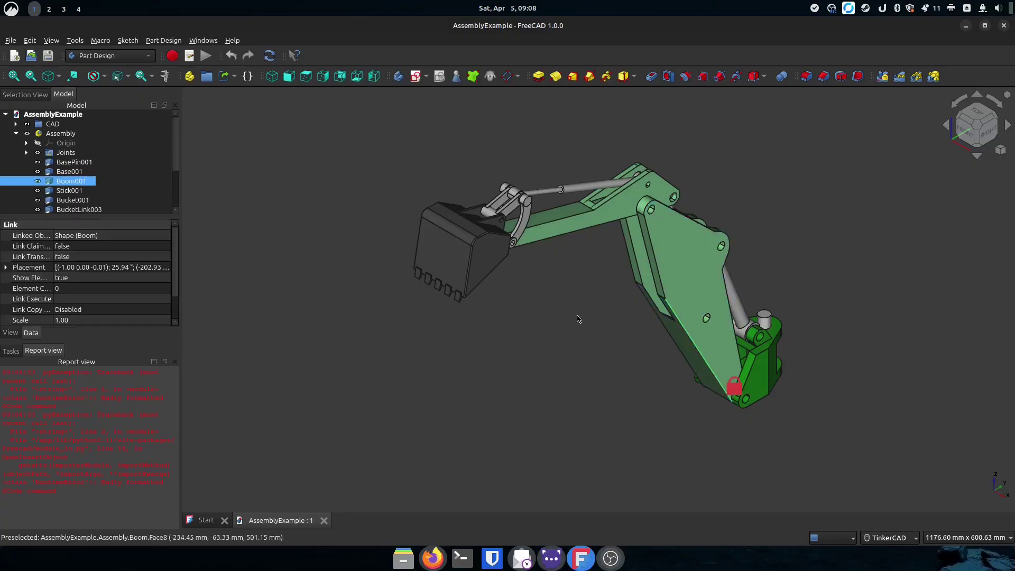
middle_click_drag(579, 319, 467, 313)
right_click_drag(466, 314, 477, 351)
middle_click_drag(471, 333, 534, 293)
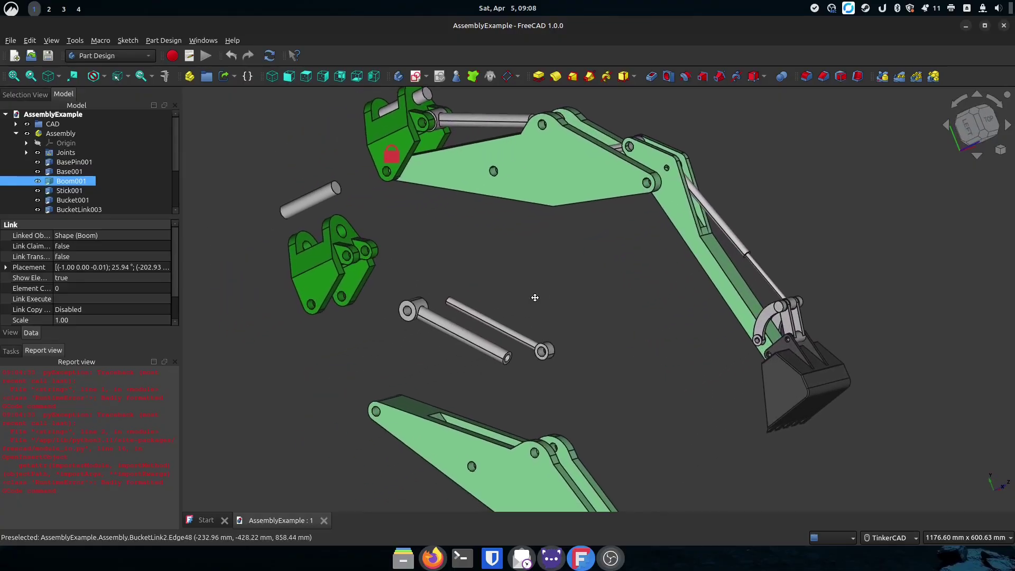
middle_click_drag(402, 370, 464, 220)
scroll(465, 220, "up", 5)
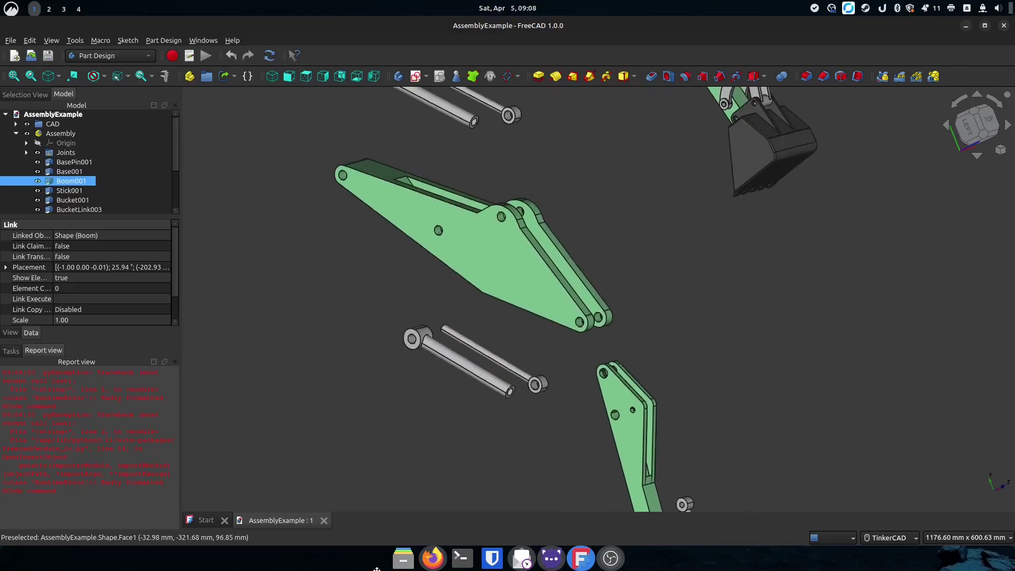
middle_click_drag(593, 248, 620, 413)
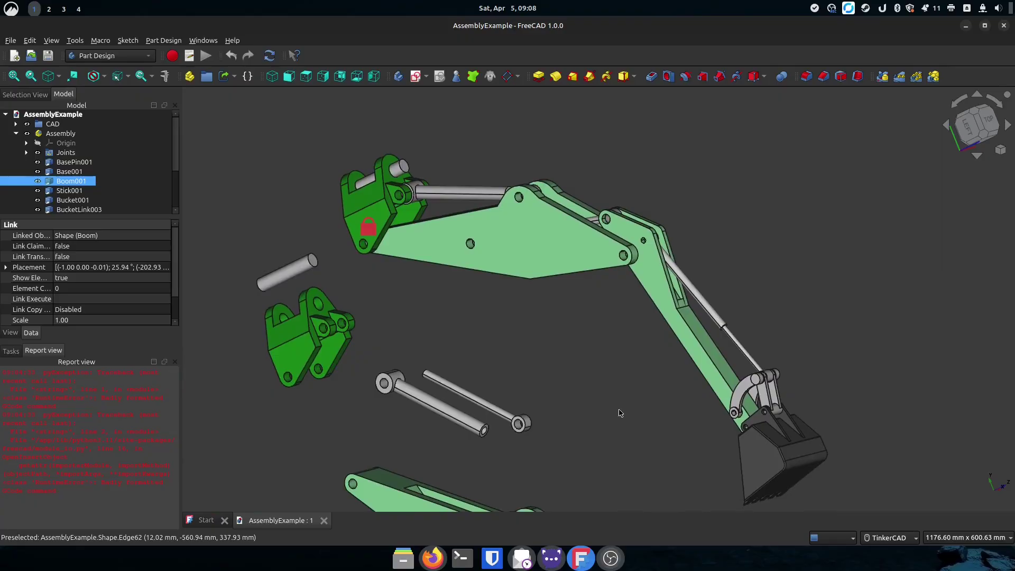